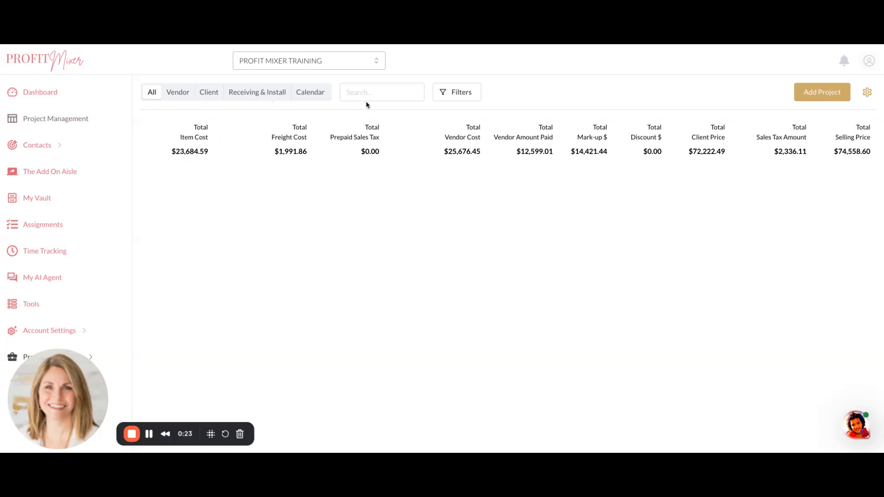
Step: Filter the project list to show only the PROFIT MIXER TRAINING project
{"action": "left_click", "coordinate": [454, 92]}
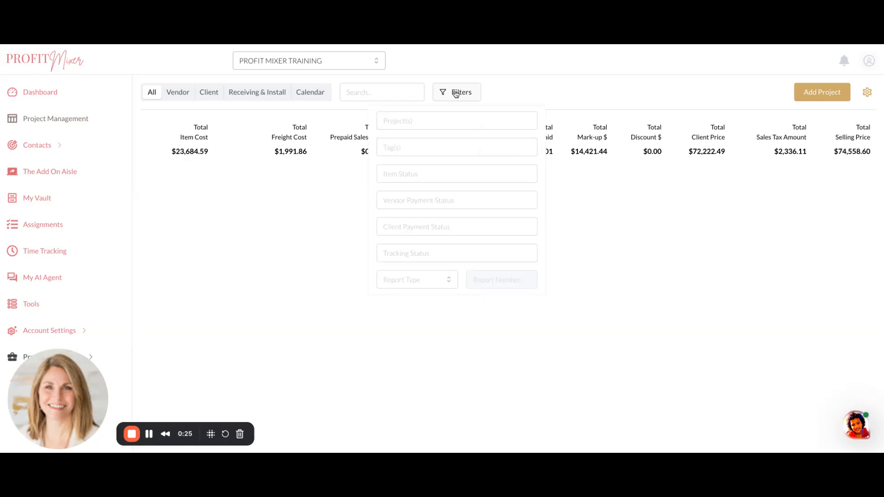
{"action": "left_click", "coordinate": [447, 120]}
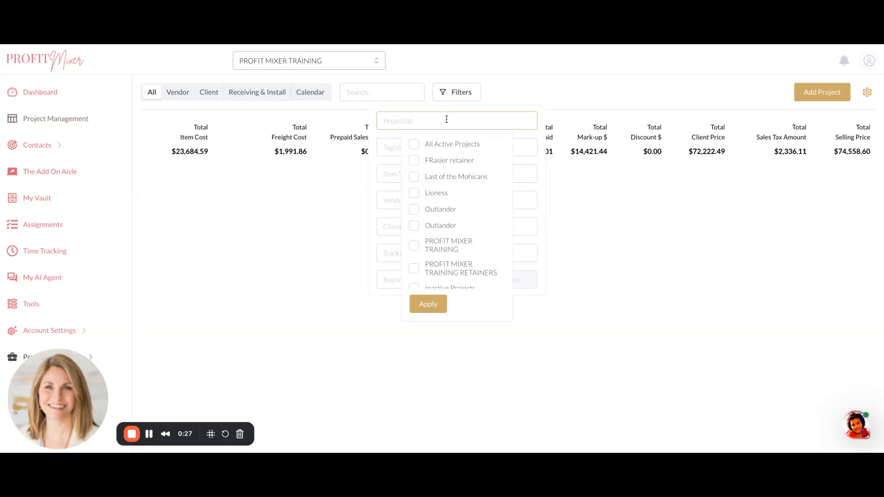
{"action": "scroll", "coordinate": [449, 212], "scroll_direction": "down", "scroll_amount": 1}
{"action": "left_click", "coordinate": [414, 238]}
{"action": "left_click", "coordinate": [430, 302]}
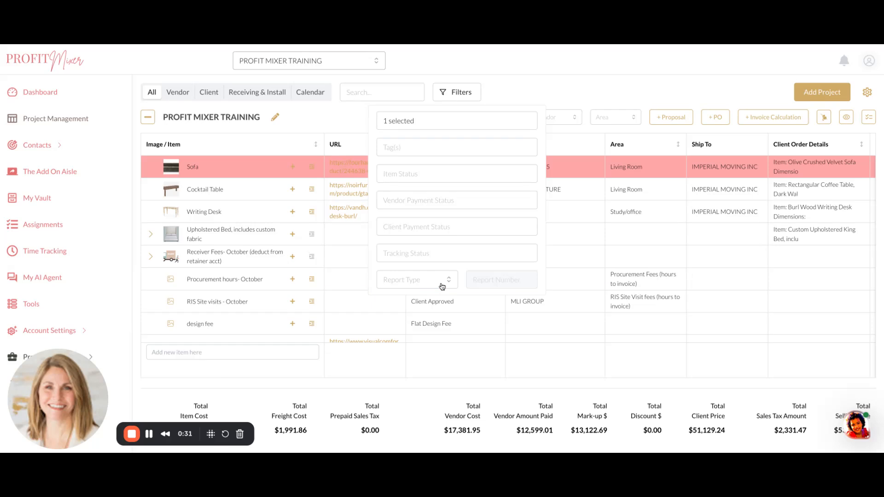
{"action": "left_click", "coordinate": [301, 124]}
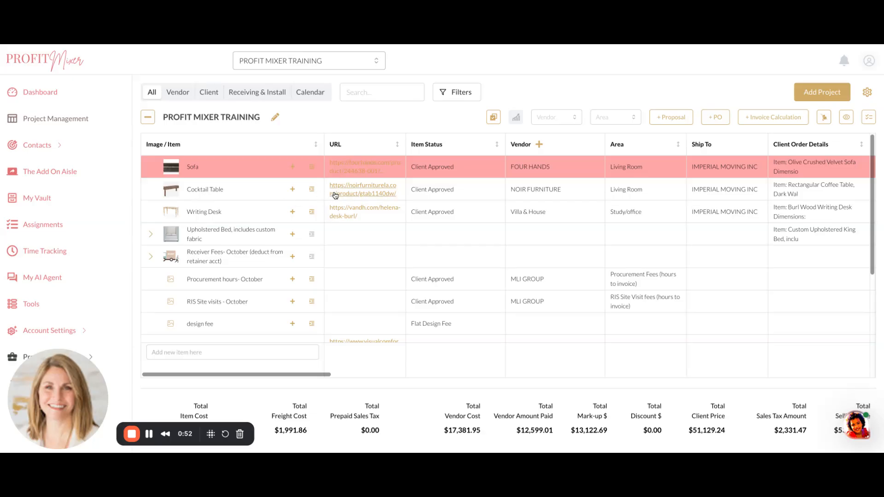
Step: Open the Cocktail Table row for editing and review its available item status options without changing the status
{"action": "scroll", "coordinate": [415, 232], "scroll_direction": "right", "scroll_amount": 3}
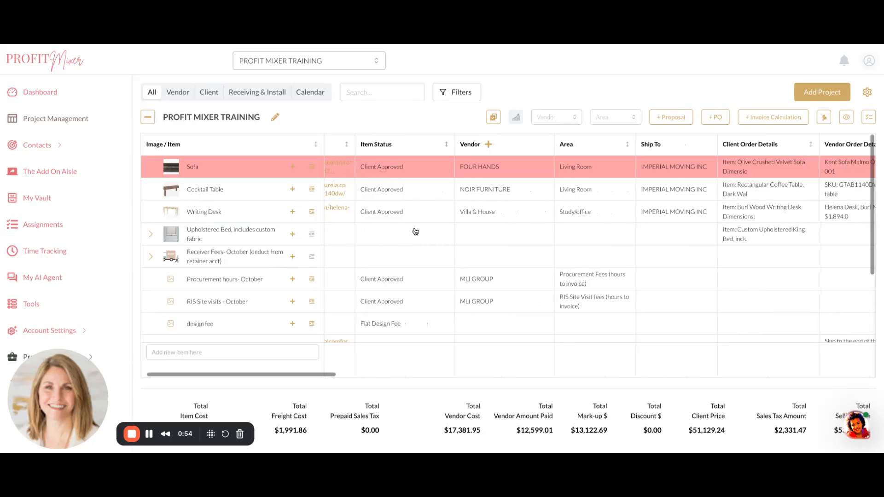
{"action": "scroll", "coordinate": [416, 231], "scroll_direction": "left", "scroll_amount": 3}
{"action": "scroll", "coordinate": [415, 232], "scroll_direction": "left", "scroll_amount": 1}
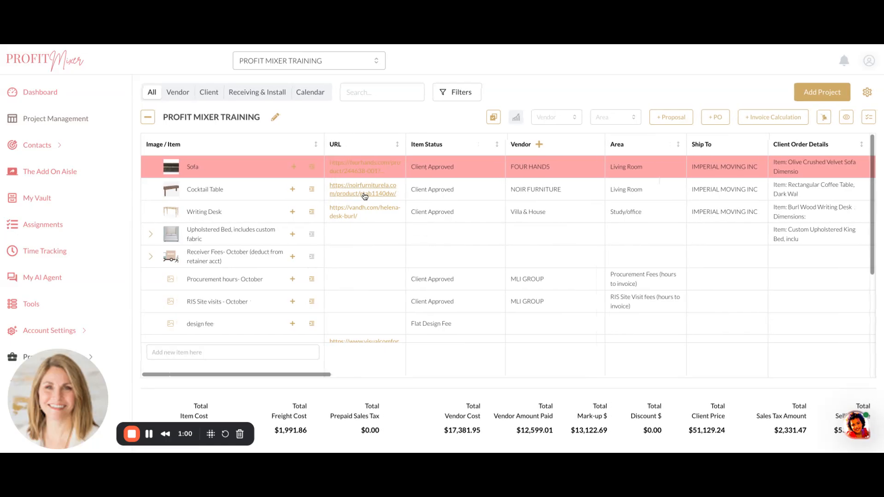
{"action": "scroll", "coordinate": [365, 196], "scroll_direction": "right", "scroll_amount": 1}
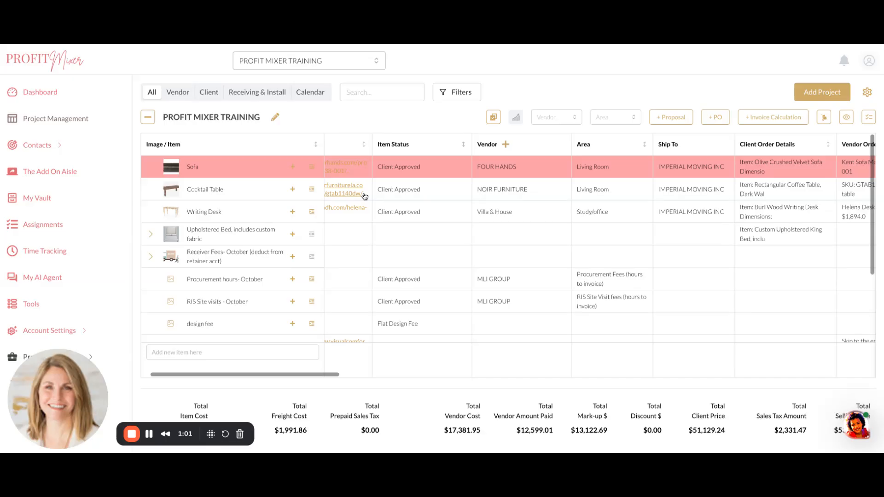
{"action": "left_click", "coordinate": [390, 197]}
{"action": "left_click", "coordinate": [457, 191]}
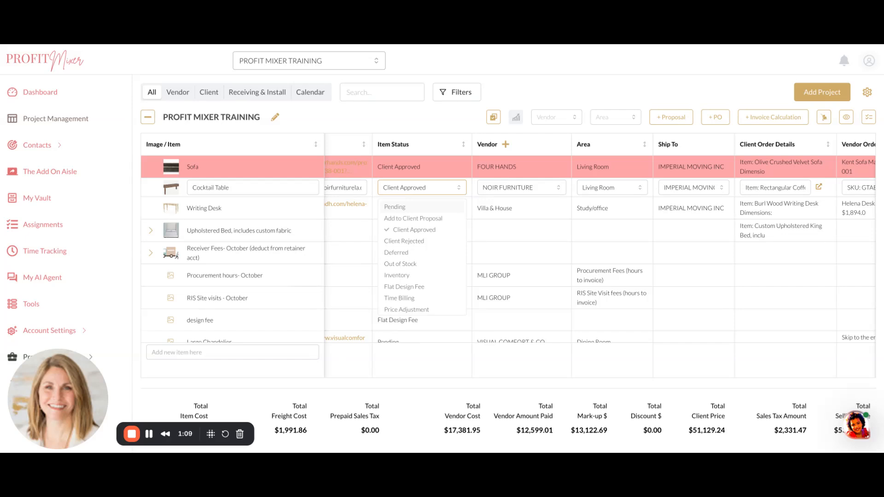
{"action": "scroll", "coordinate": [441, 269], "scroll_direction": "down", "scroll_amount": 2}
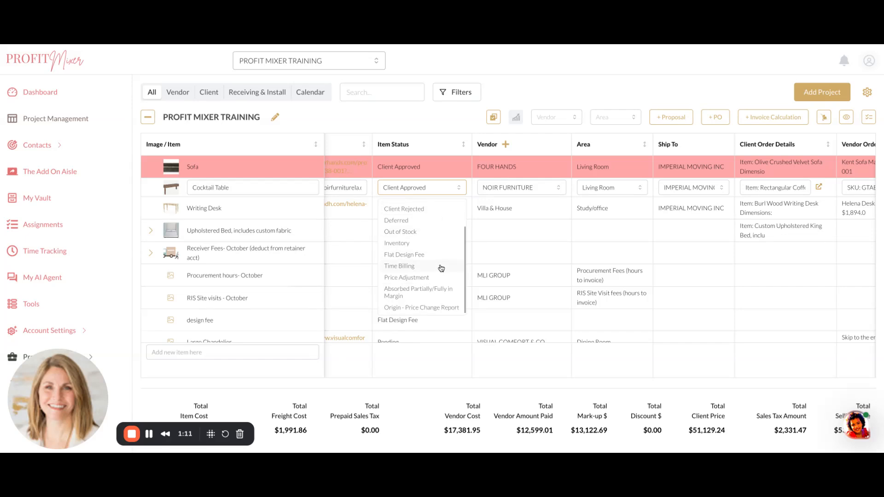
{"action": "scroll", "coordinate": [441, 269], "scroll_direction": "up", "scroll_amount": 3}
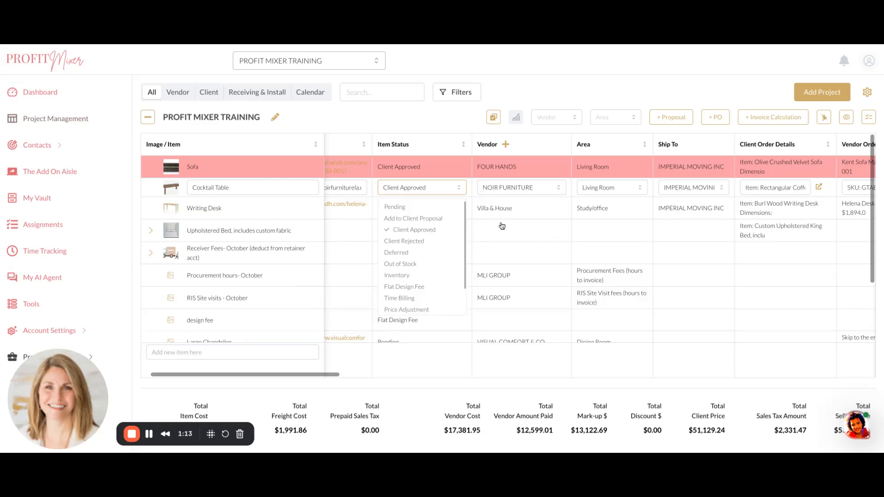
{"action": "left_click", "coordinate": [440, 192]}
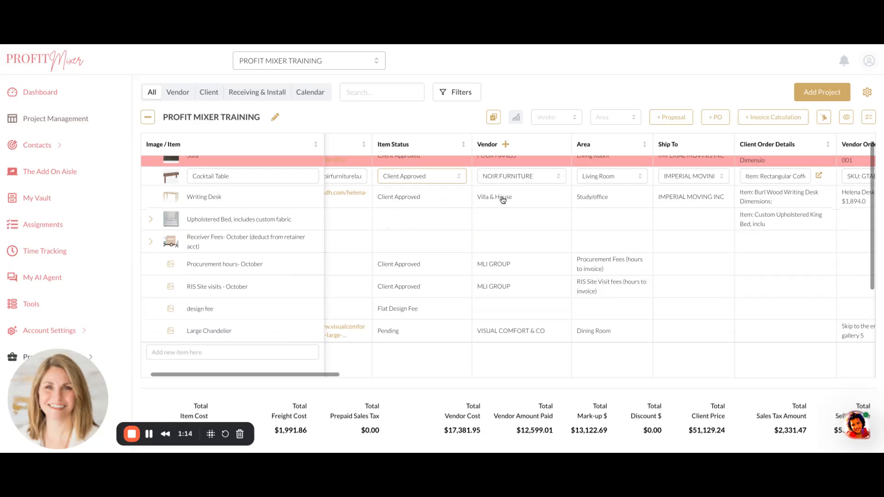
Step: View the Cocktail Table's full client order details and vendor order details, closing each without changes
{"action": "scroll", "coordinate": [528, 190], "scroll_direction": "right", "scroll_amount": 5}
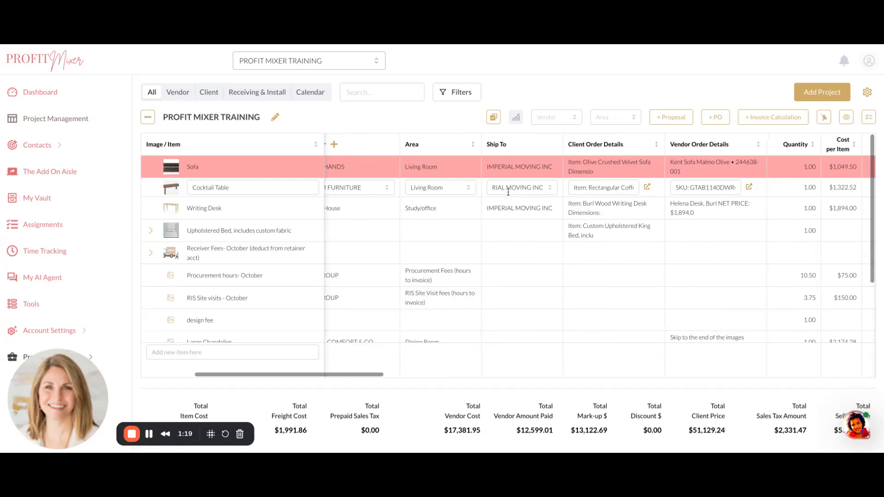
{"action": "scroll", "coordinate": [575, 210], "scroll_direction": "right", "scroll_amount": 3}
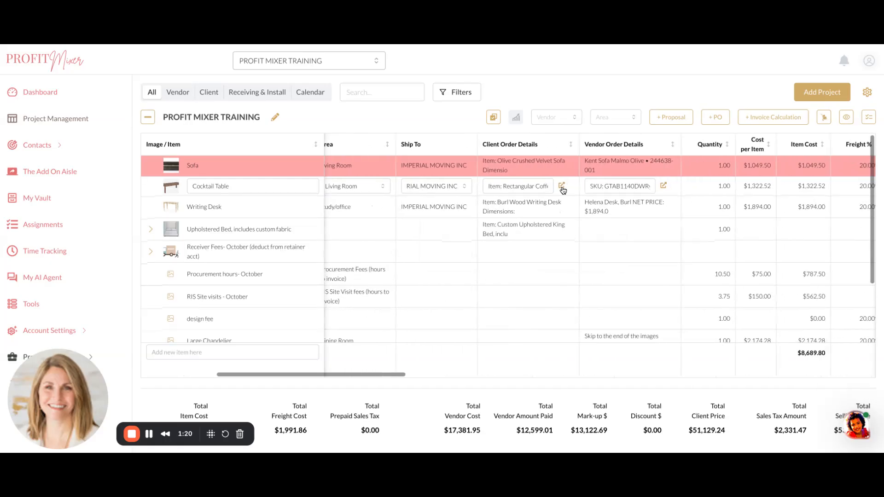
{"action": "left_click", "coordinate": [562, 187]}
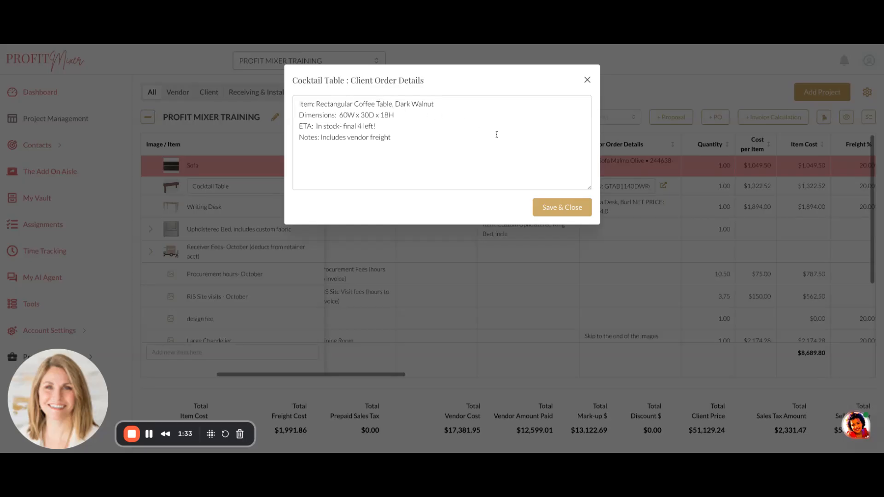
{"action": "left_click", "coordinate": [587, 82]}
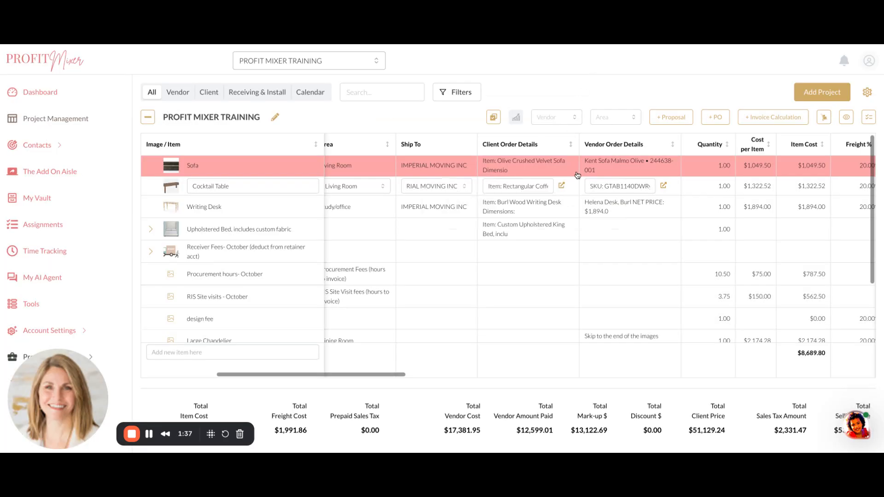
{"action": "left_click", "coordinate": [662, 186]}
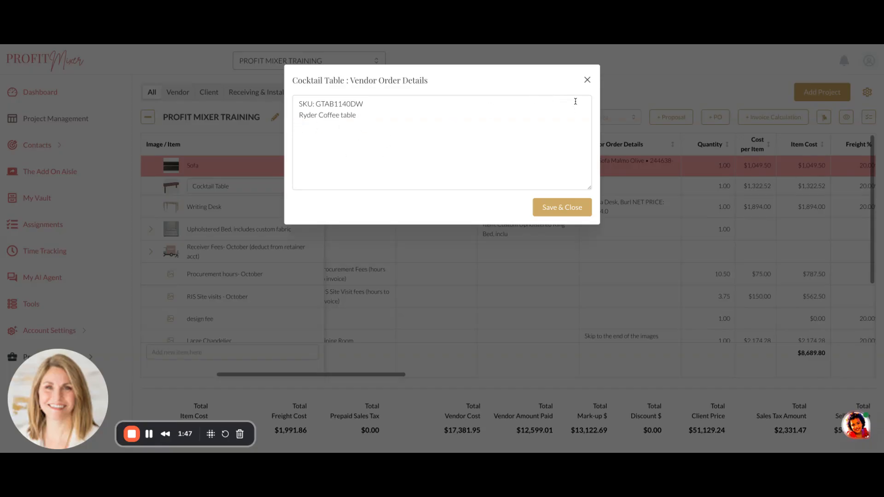
{"action": "left_click", "coordinate": [588, 83]}
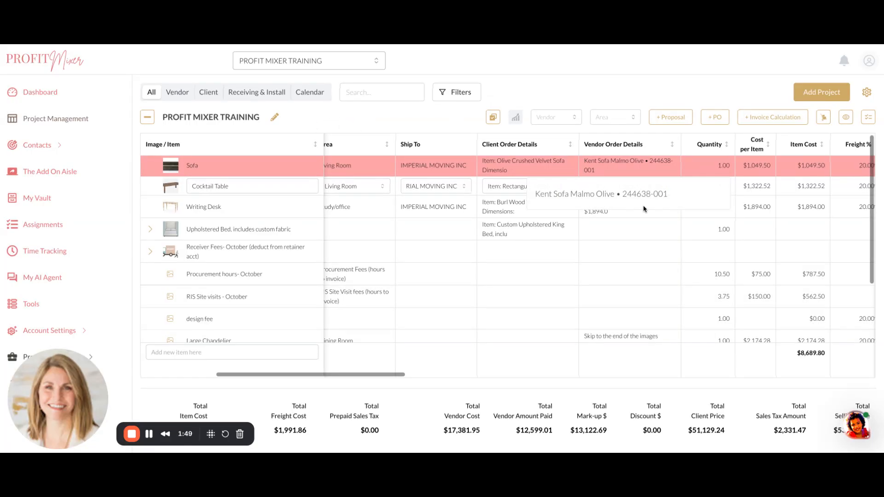
Step: Examine the Cocktail Table's quantity, item cost, freight, prepaid sales tax, total vendor cost and vendor payment columns
{"action": "scroll", "coordinate": [673, 210], "scroll_direction": "right", "scroll_amount": 4}
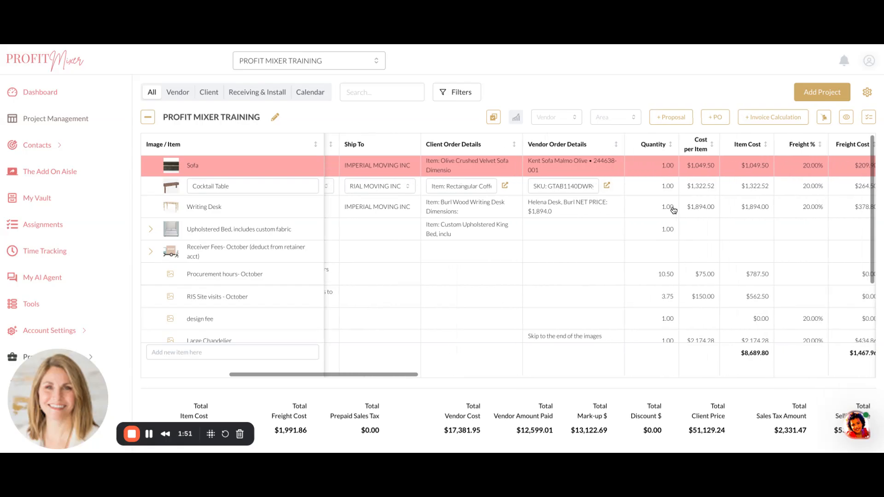
{"action": "scroll", "coordinate": [662, 195], "scroll_direction": "right", "scroll_amount": 2}
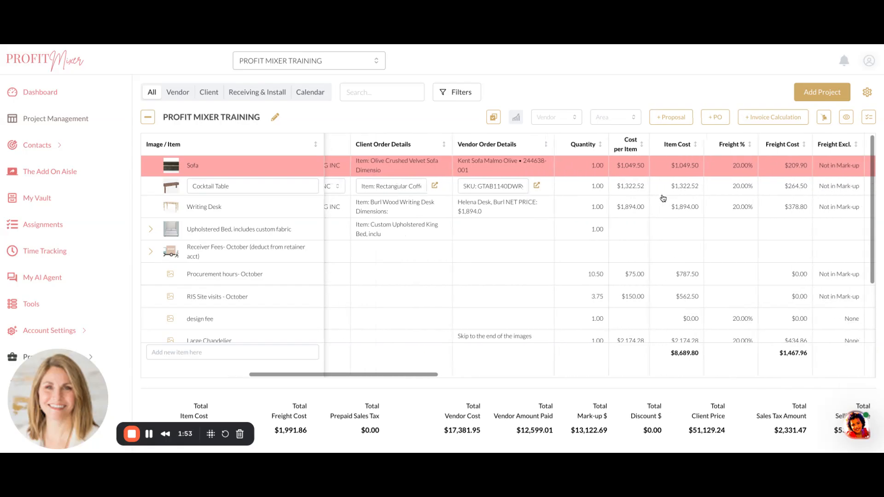
{"action": "scroll", "coordinate": [668, 192], "scroll_direction": "right", "scroll_amount": 1}
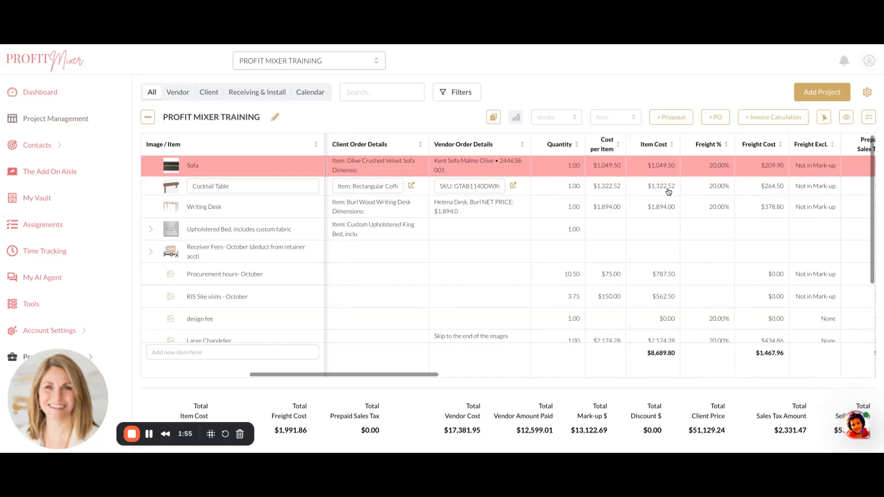
{"action": "scroll", "coordinate": [656, 192], "scroll_direction": "right", "scroll_amount": 4}
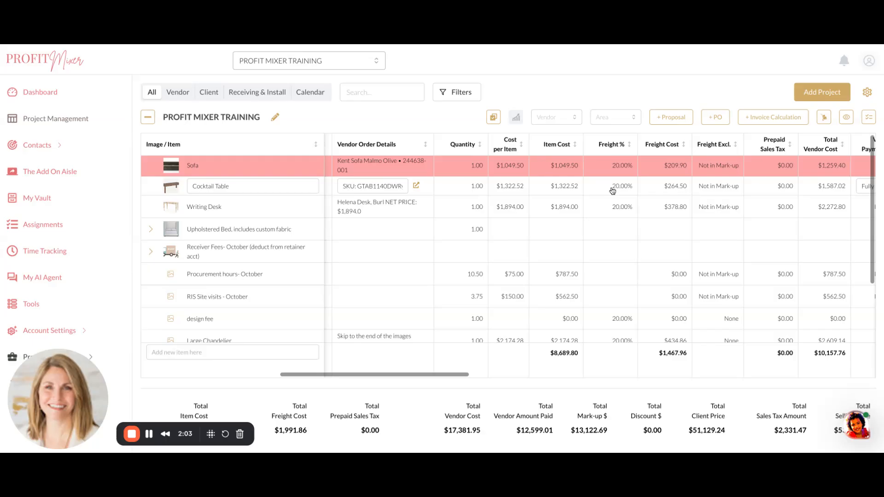
{"action": "scroll", "coordinate": [612, 191], "scroll_direction": "right", "scroll_amount": 2}
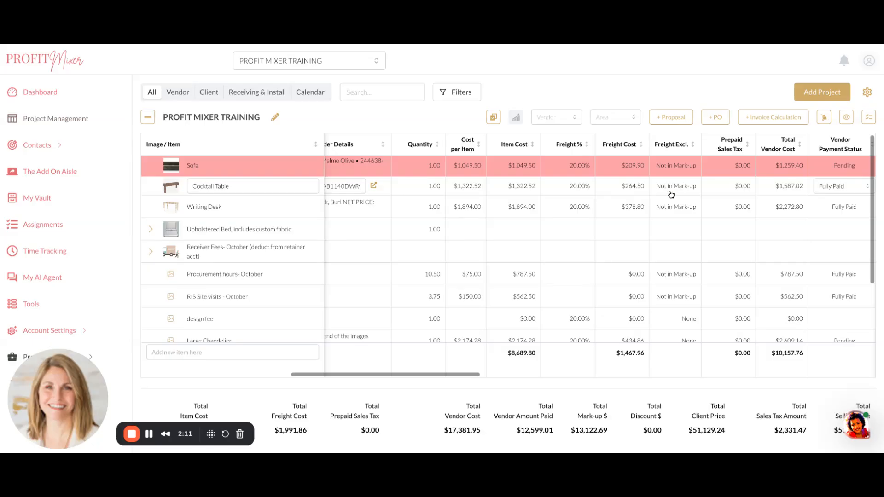
{"action": "scroll", "coordinate": [675, 194], "scroll_direction": "left", "scroll_amount": 2}
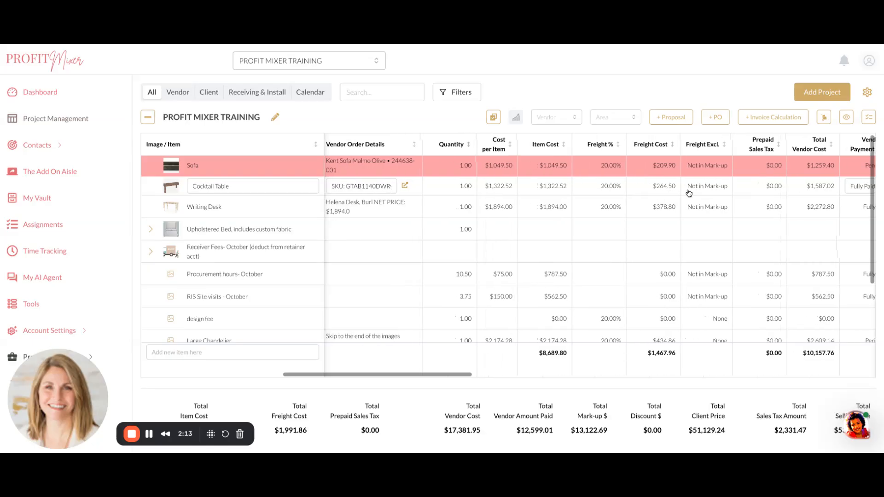
{"action": "scroll", "coordinate": [689, 193], "scroll_direction": "right", "scroll_amount": 5}
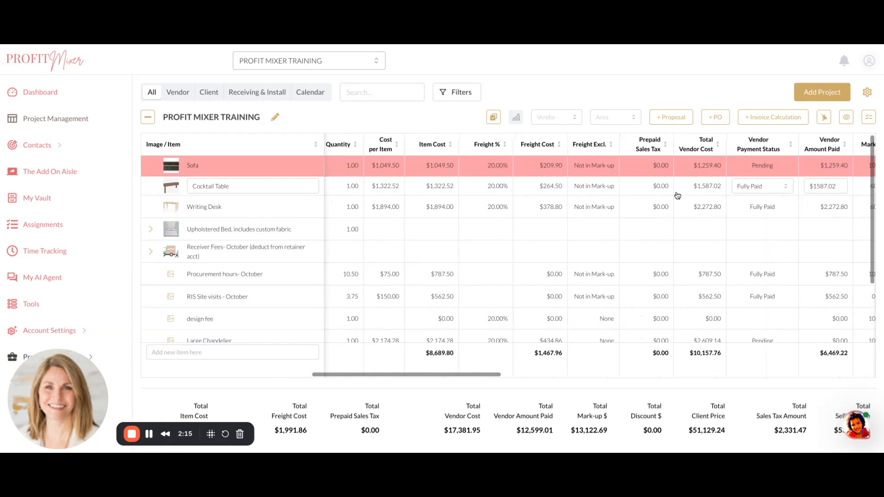
{"action": "scroll", "coordinate": [611, 190], "scroll_direction": "right", "scroll_amount": 2}
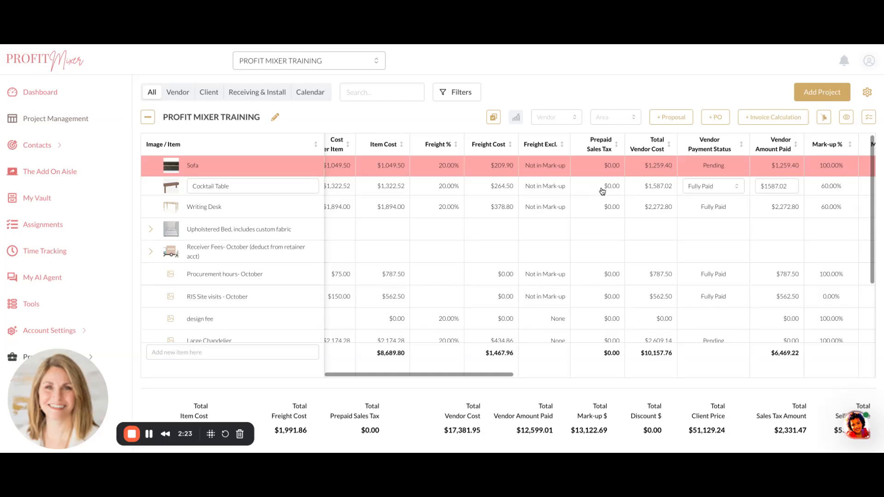
{"action": "scroll", "coordinate": [602, 191], "scroll_direction": "right", "scroll_amount": 2}
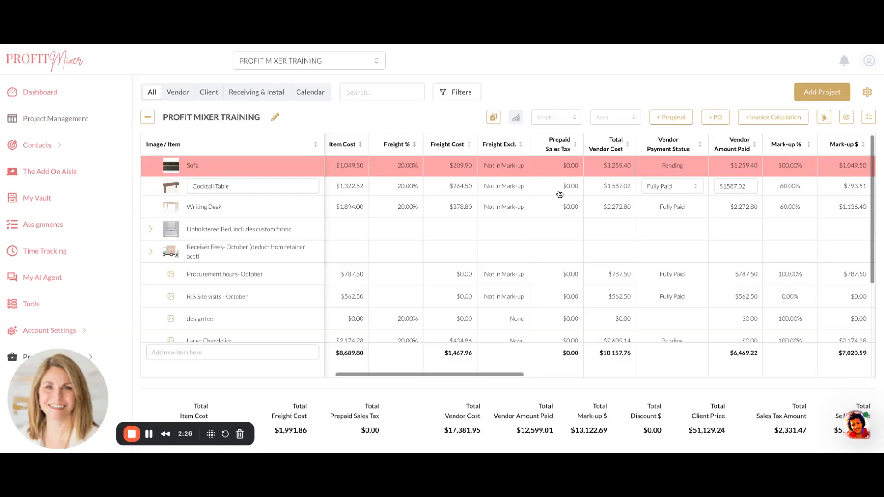
{"action": "scroll", "coordinate": [665, 208], "scroll_direction": "right", "scroll_amount": 3}
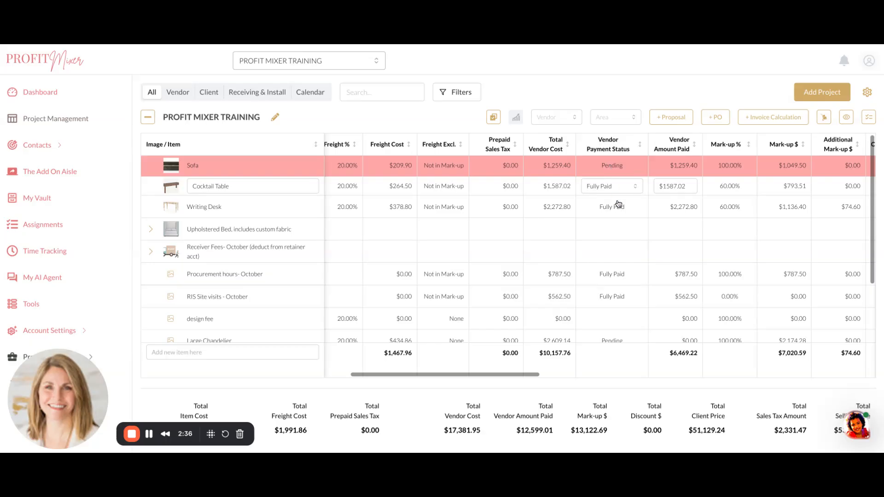
{"action": "scroll", "coordinate": [619, 204], "scroll_direction": "right", "scroll_amount": 3}
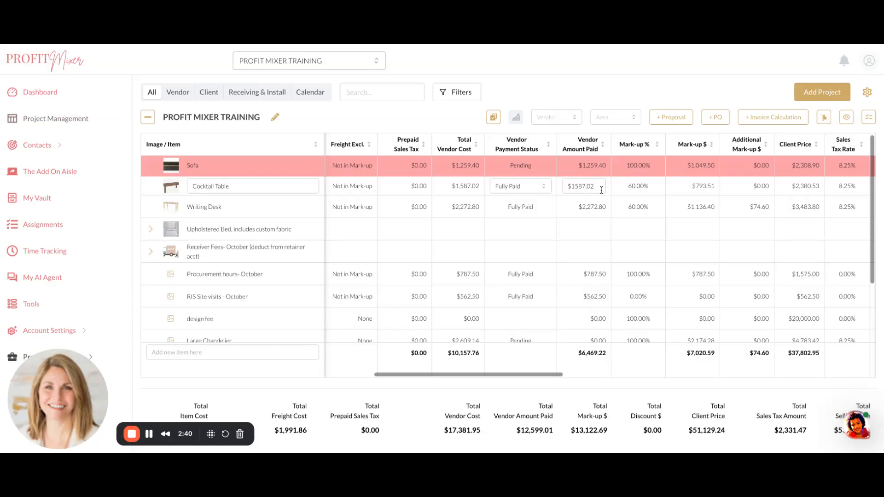
Step: Recheck the Cocktail Table's cost and freight columns and examine its mark-up, client price, sales tax and selling price columns
{"action": "scroll", "coordinate": [464, 187], "scroll_direction": "left", "scroll_amount": 5}
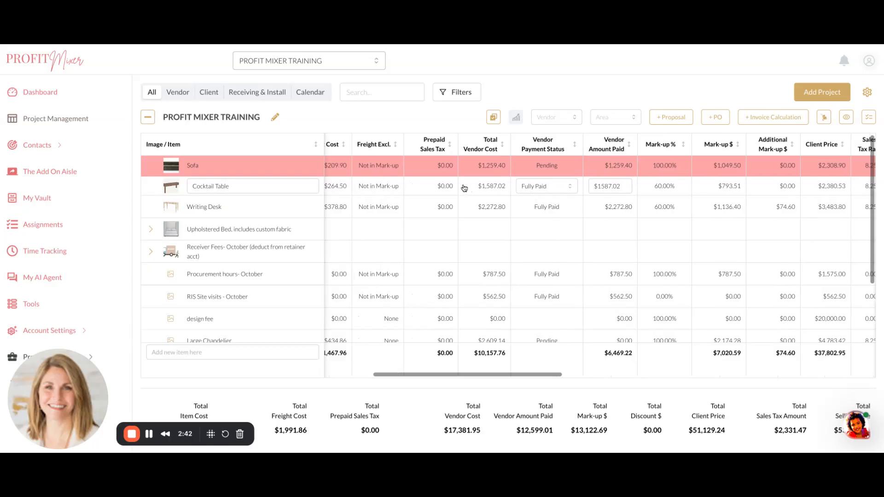
{"action": "scroll", "coordinate": [463, 187], "scroll_direction": "left", "scroll_amount": 3}
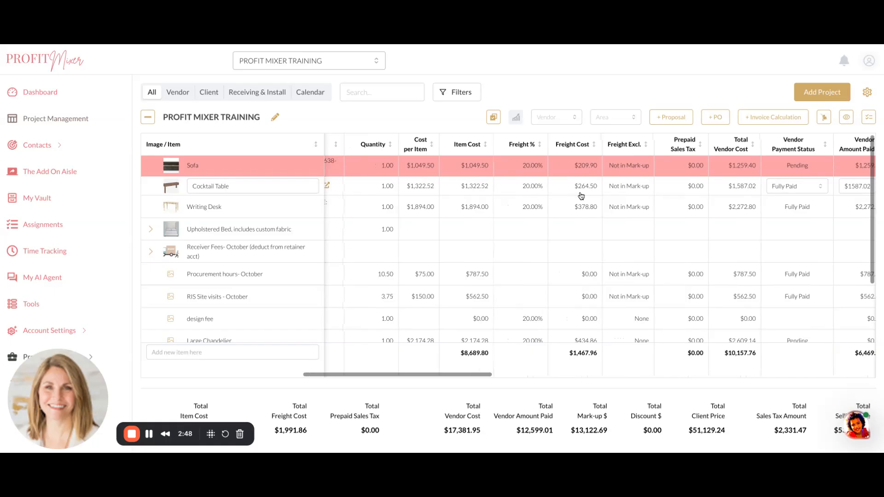
{"action": "scroll", "coordinate": [581, 195], "scroll_direction": "right", "scroll_amount": 4}
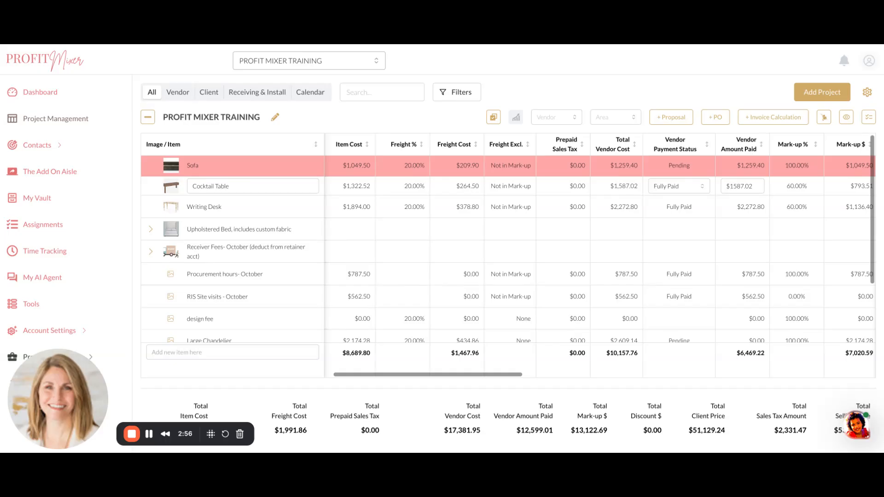
{"action": "scroll", "coordinate": [721, 196], "scroll_direction": "right", "scroll_amount": 2}
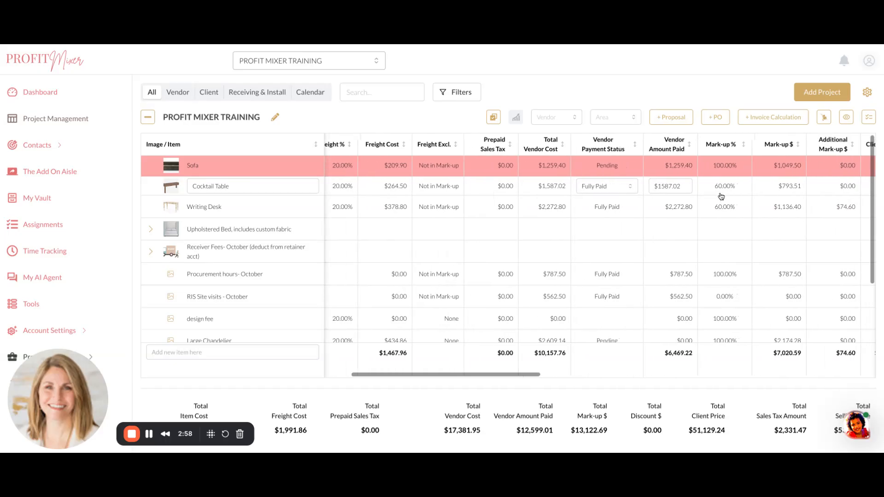
{"action": "scroll", "coordinate": [721, 197], "scroll_direction": "right", "scroll_amount": 2}
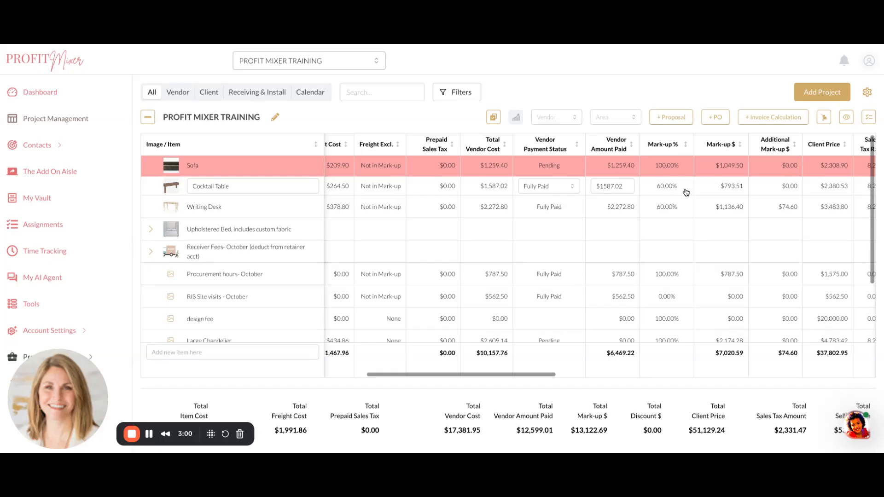
{"action": "scroll", "coordinate": [686, 192], "scroll_direction": "right", "scroll_amount": 3}
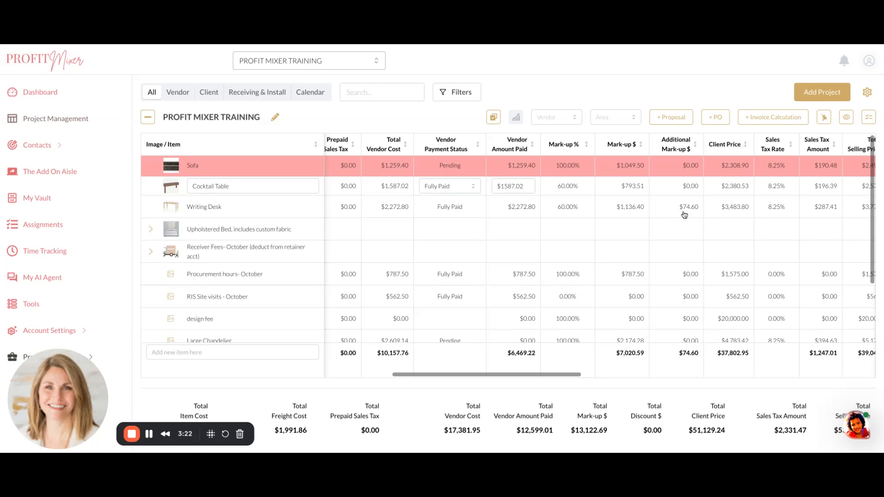
{"action": "scroll", "coordinate": [684, 215], "scroll_direction": "right", "scroll_amount": 3}
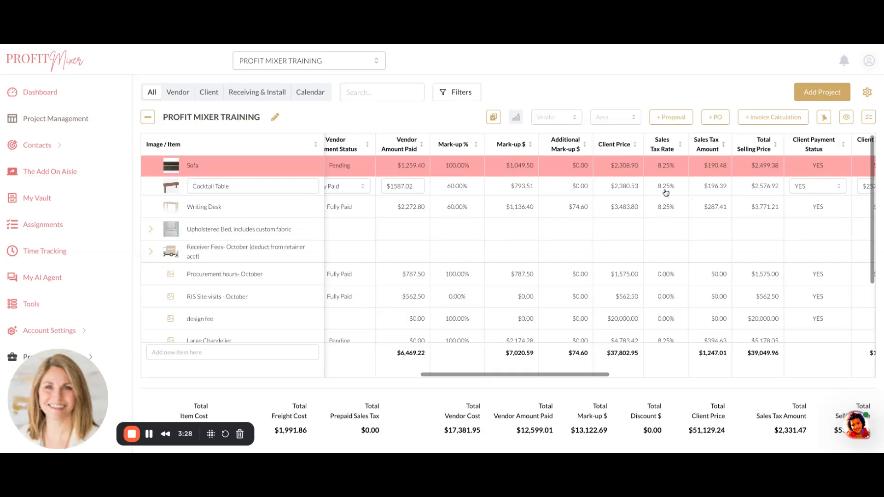
Step: Switch the Cocktail Table's client payment status to NO, then restore it to YES
{"action": "scroll", "coordinate": [665, 193], "scroll_direction": "right", "scroll_amount": 1}
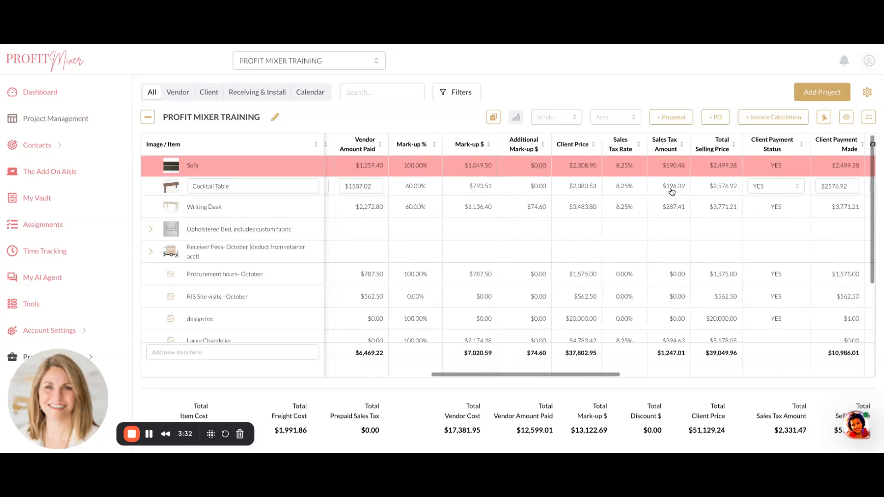
{"action": "scroll", "coordinate": [672, 191], "scroll_direction": "right", "scroll_amount": 3}
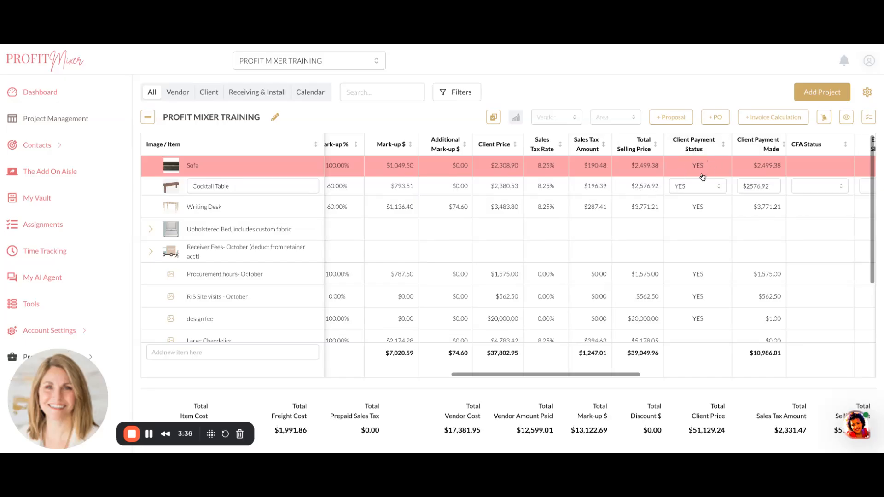
{"action": "left_click", "coordinate": [709, 191]}
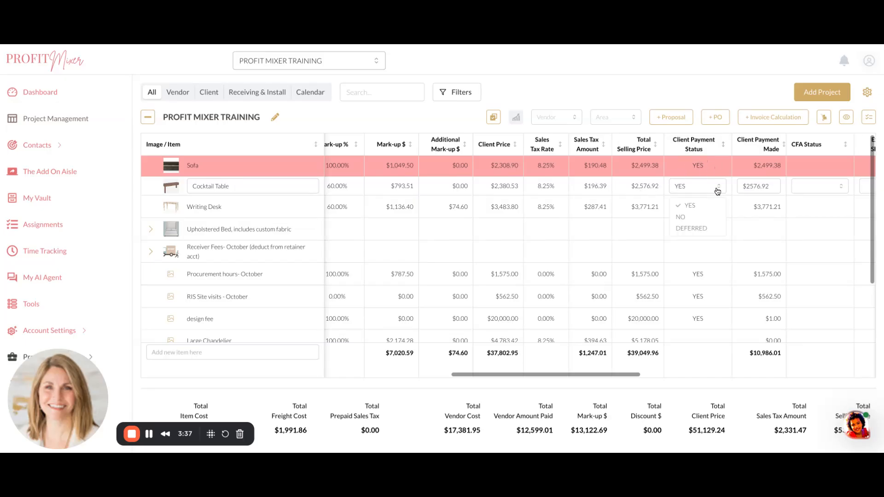
{"action": "left_click", "coordinate": [706, 218]}
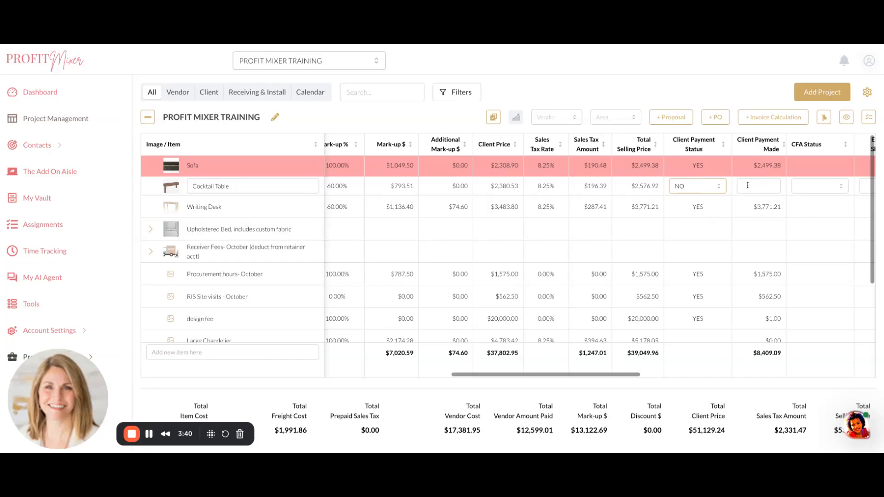
{"action": "left_click", "coordinate": [719, 191]}
{"action": "left_click", "coordinate": [705, 206]}
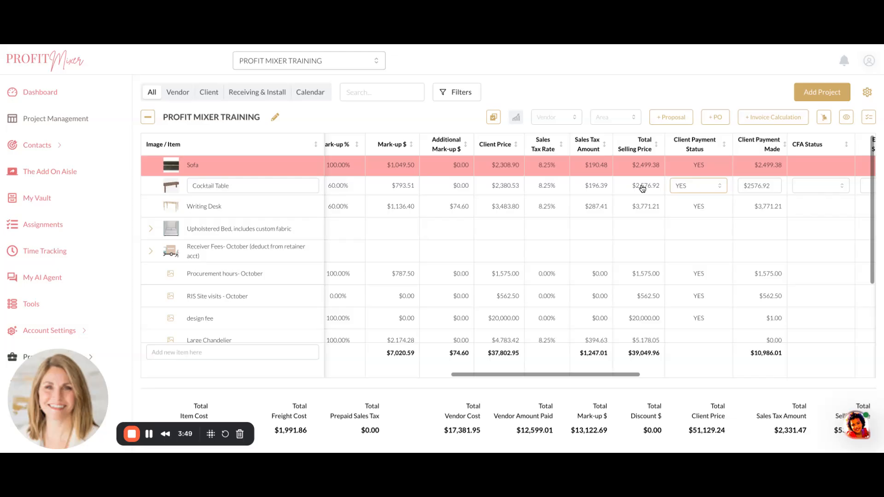
Step: Set the Writing Desk's client payment status to DEFERRED and its client payment made to $3770
{"action": "left_click", "coordinate": [701, 208]}
{"action": "left_click", "coordinate": [709, 210]}
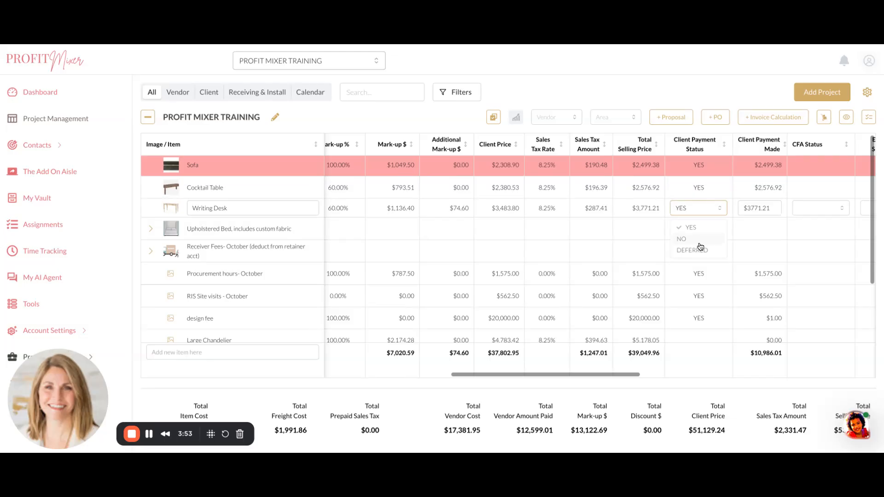
{"action": "left_click", "coordinate": [700, 252]}
{"action": "left_click_drag", "start_coordinate": [769, 209], "coordinate": [741, 208]}
{"action": "type", "text": "$3"}
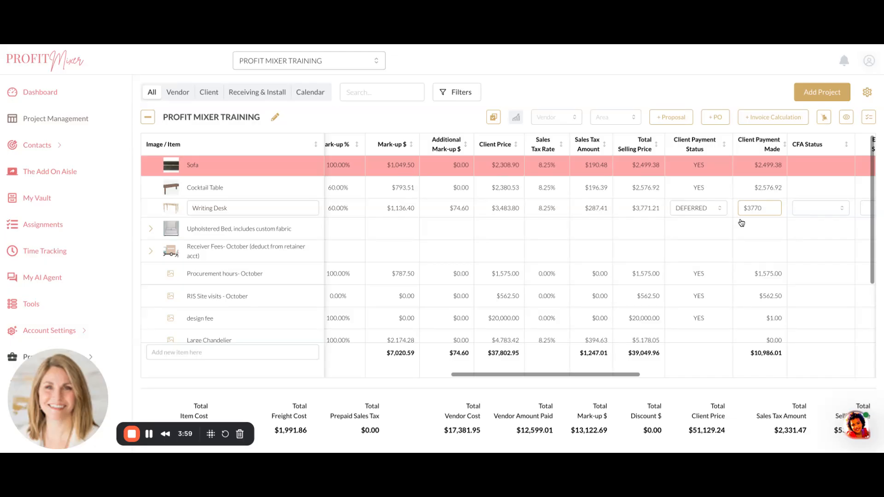
{"action": "left_click", "coordinate": [705, 228]}
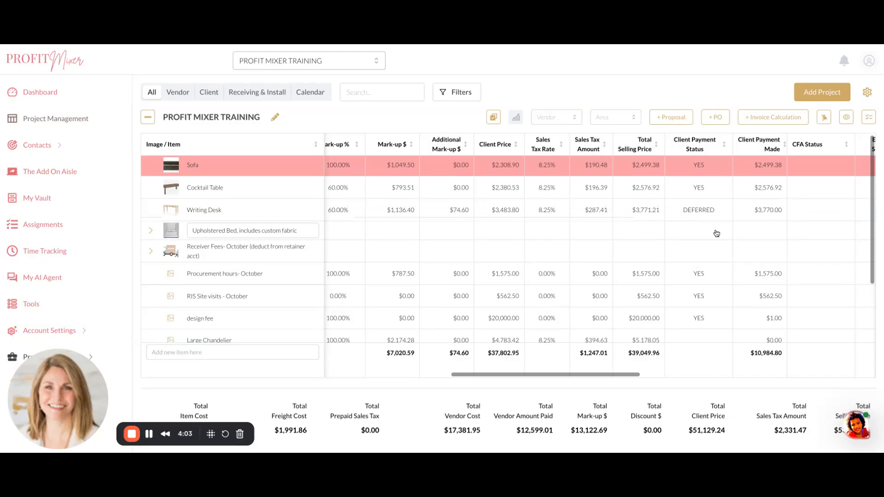
Step: Review the area, ship-to, order details, quantity and item cost columns of the project's items
{"action": "scroll", "coordinate": [430, 243], "scroll_direction": "left", "scroll_amount": 10}
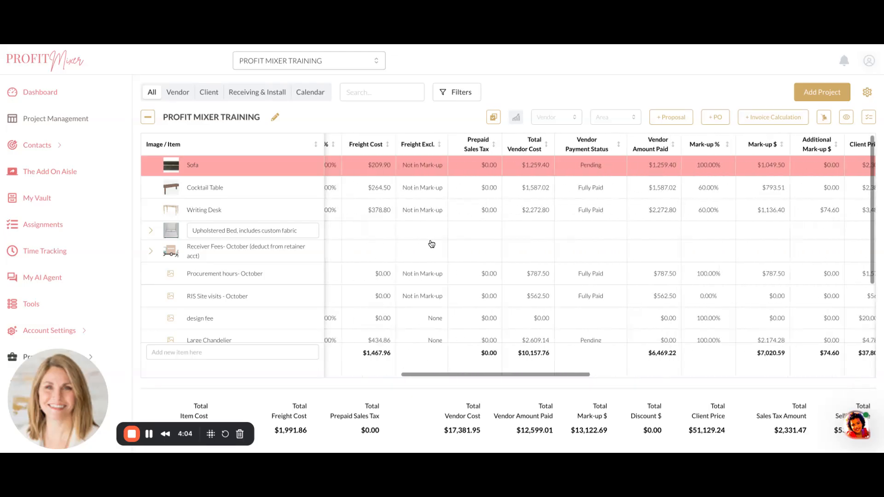
{"action": "scroll", "coordinate": [431, 244], "scroll_direction": "left", "scroll_amount": 10}
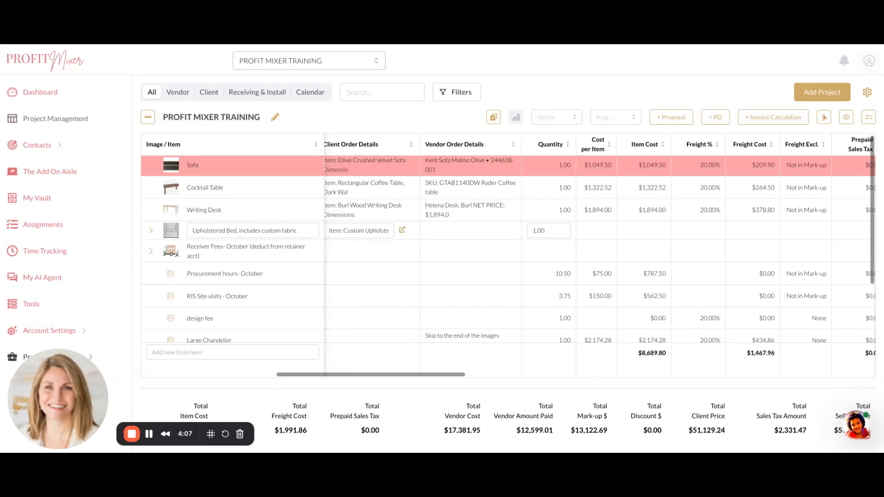
{"action": "scroll", "coordinate": [432, 244], "scroll_direction": "left", "scroll_amount": 6}
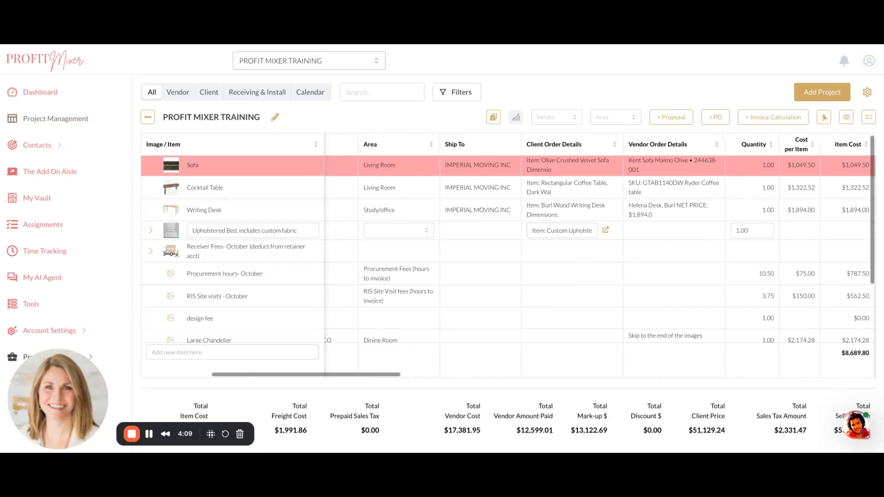
{"action": "scroll", "coordinate": [427, 195], "scroll_direction": "left", "scroll_amount": 2}
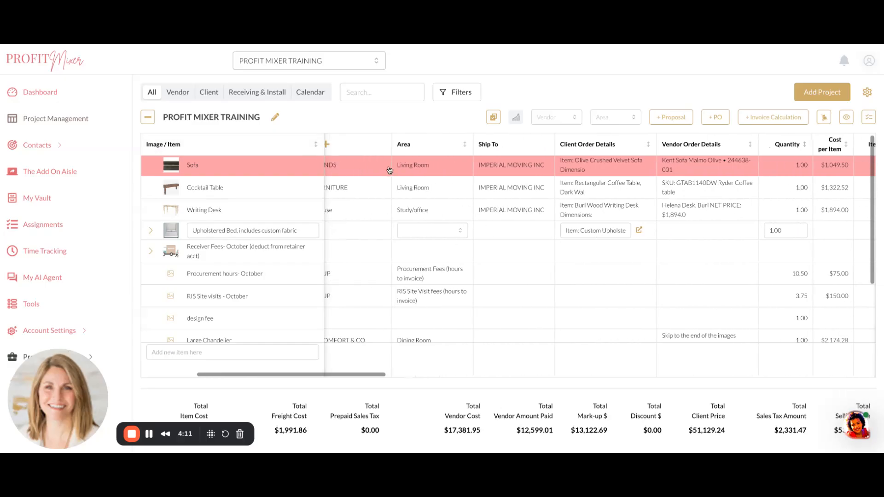
{"action": "scroll", "coordinate": [494, 178], "scroll_direction": "right", "scroll_amount": 6}
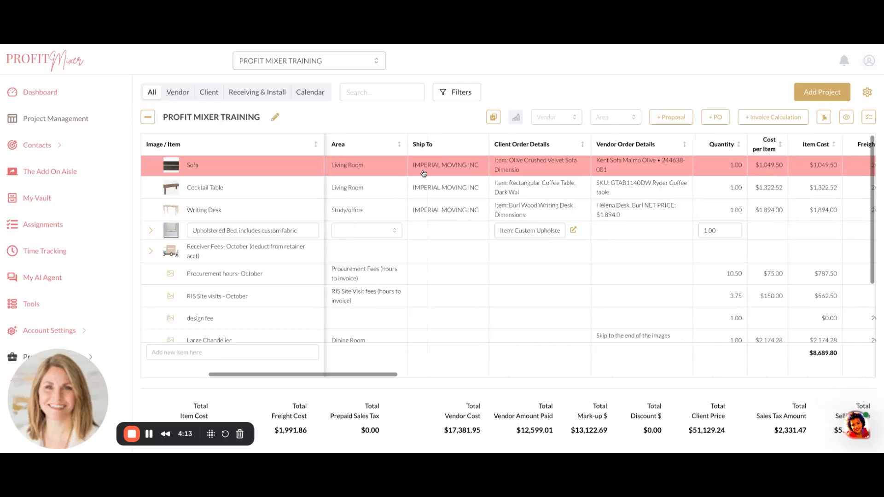
{"action": "scroll", "coordinate": [423, 173], "scroll_direction": "right", "scroll_amount": 7}
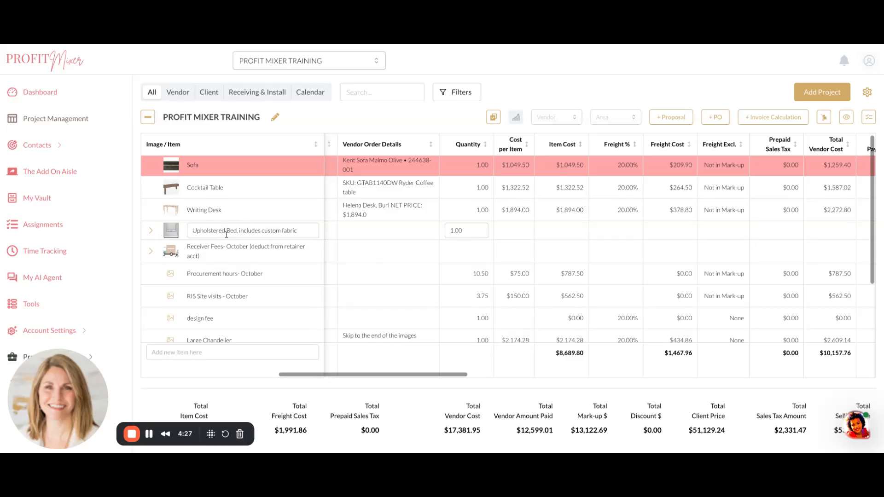
Step: Expand the Upholstered Bed item and examine its components' cost, freight, vendor payment and mark-up columns
{"action": "left_click", "coordinate": [151, 234]}
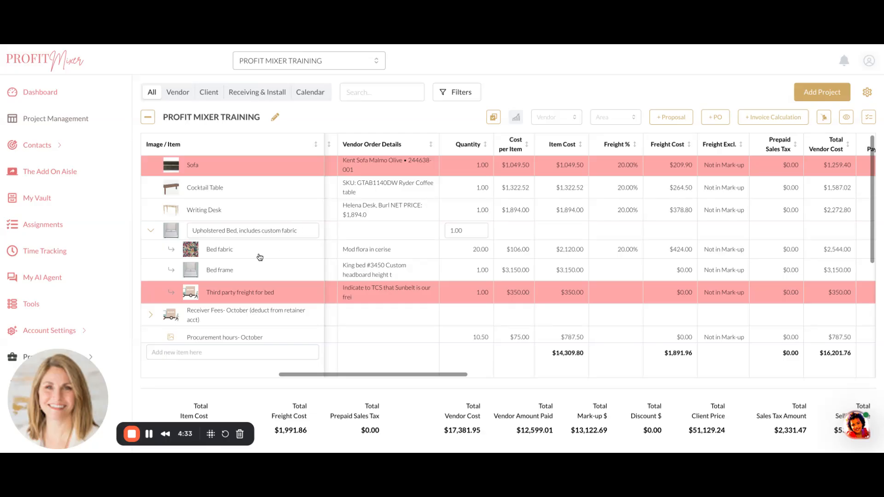
{"action": "scroll", "coordinate": [690, 266], "scroll_direction": "right", "scroll_amount": 2}
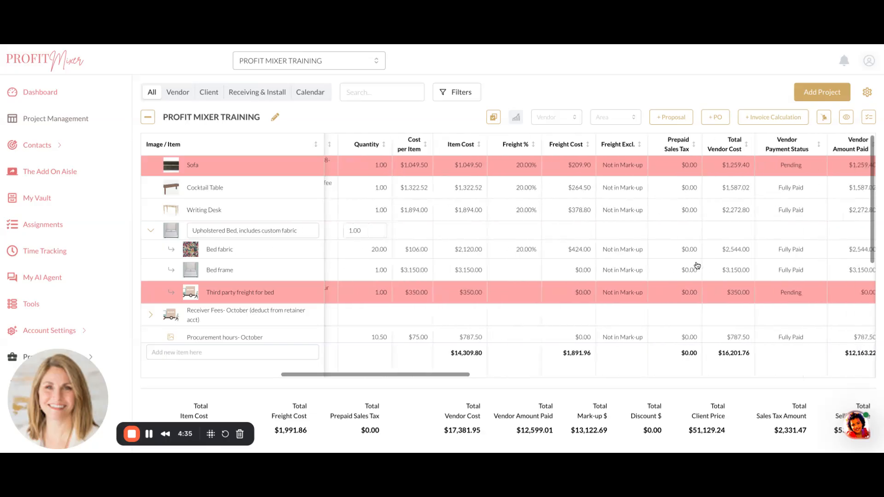
{"action": "scroll", "coordinate": [697, 266], "scroll_direction": "right", "scroll_amount": 8}
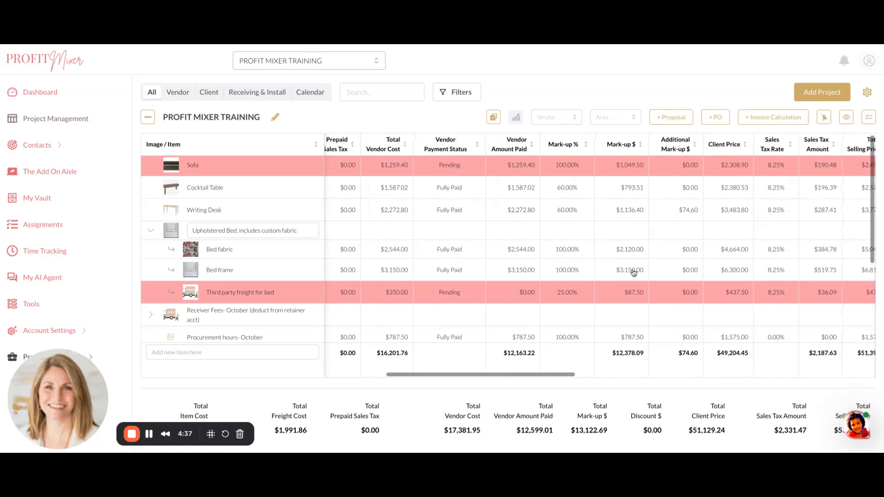
Step: Switch the table to the Vendor view and examine its vendor, area, order details, cost, freight, payment and shipping columns
{"action": "left_click", "coordinate": [177, 92]}
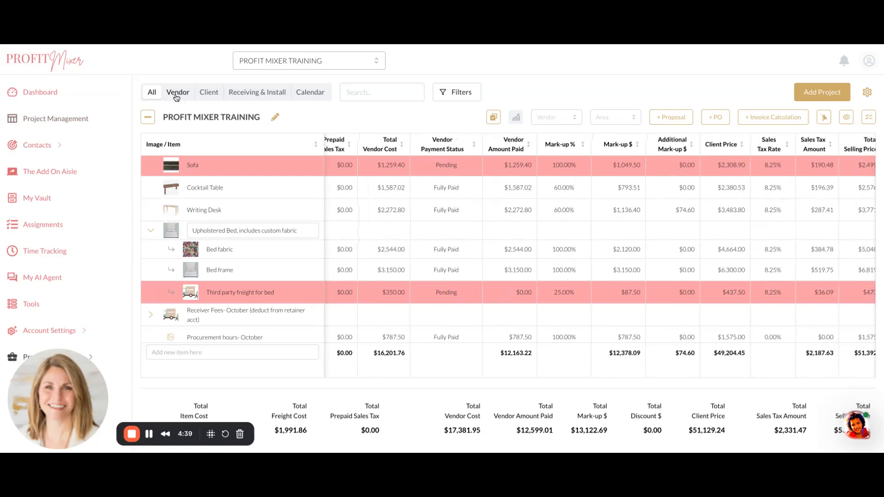
{"action": "scroll", "coordinate": [366, 255], "scroll_direction": "left", "scroll_amount": 10}
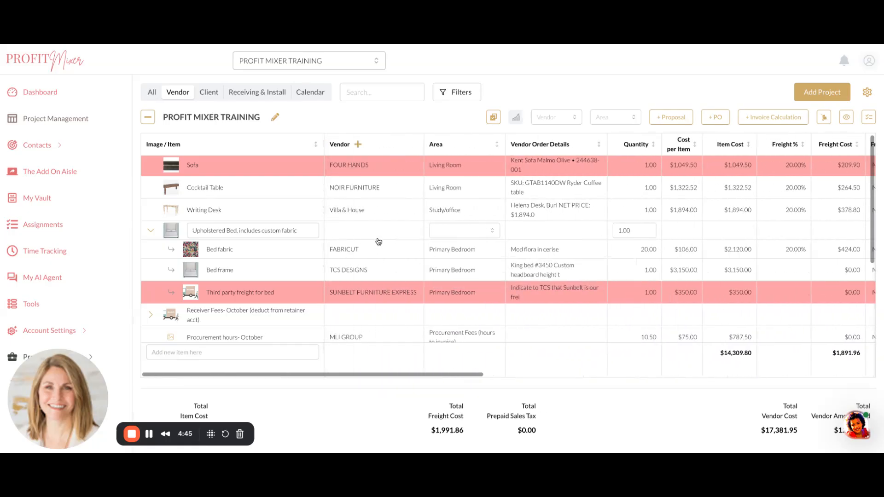
{"action": "scroll", "coordinate": [352, 256], "scroll_direction": "right", "scroll_amount": 1}
{"action": "scroll", "coordinate": [352, 256], "scroll_direction": "left", "scroll_amount": 1}
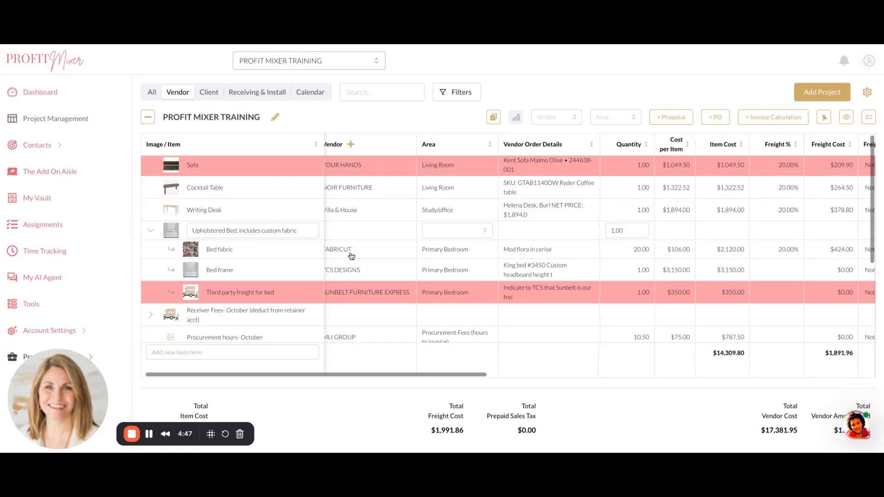
{"action": "scroll", "coordinate": [354, 256], "scroll_direction": "left", "scroll_amount": 1}
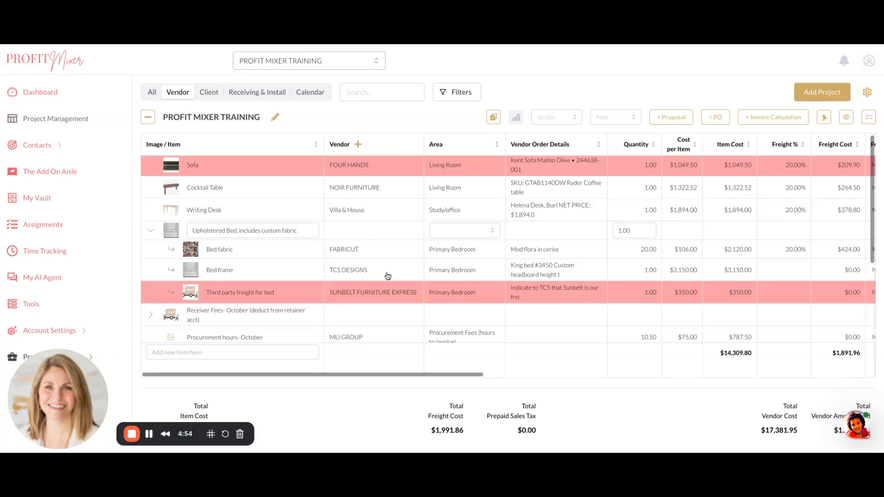
{"action": "scroll", "coordinate": [387, 275], "scroll_direction": "right", "scroll_amount": 5}
{"action": "scroll", "coordinate": [388, 275], "scroll_direction": "right", "scroll_amount": 10}
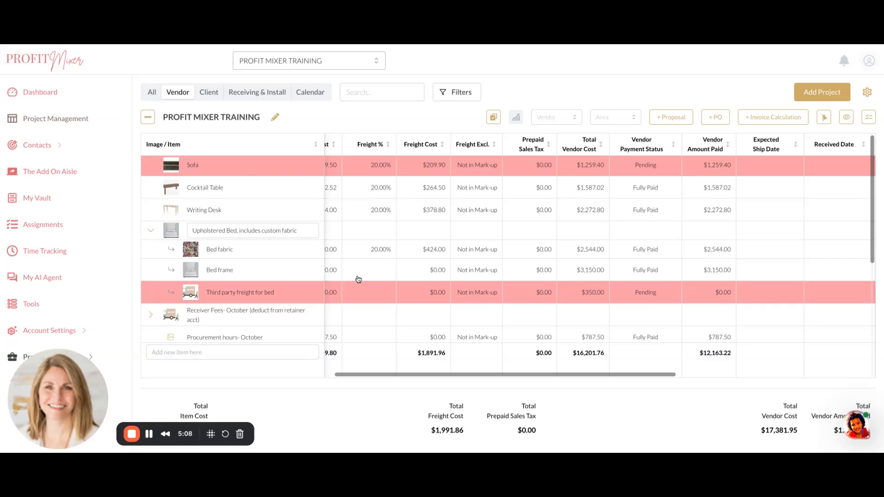
{"action": "scroll", "coordinate": [359, 279], "scroll_direction": "left", "scroll_amount": 1}
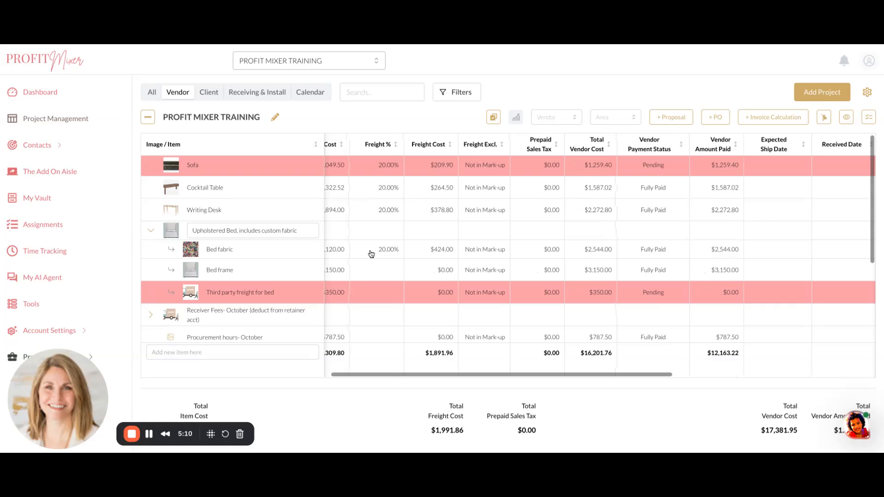
{"action": "scroll", "coordinate": [375, 254], "scroll_direction": "left", "scroll_amount": 2}
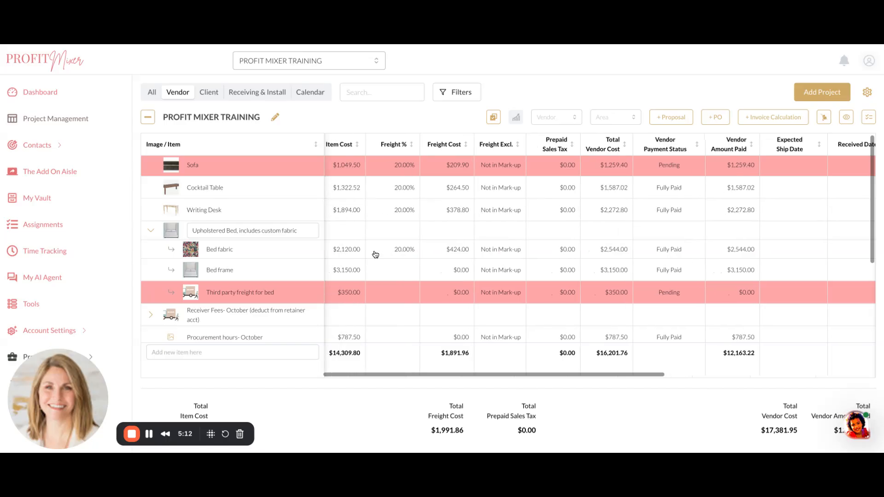
{"action": "scroll", "coordinate": [375, 254], "scroll_direction": "left", "scroll_amount": 15}
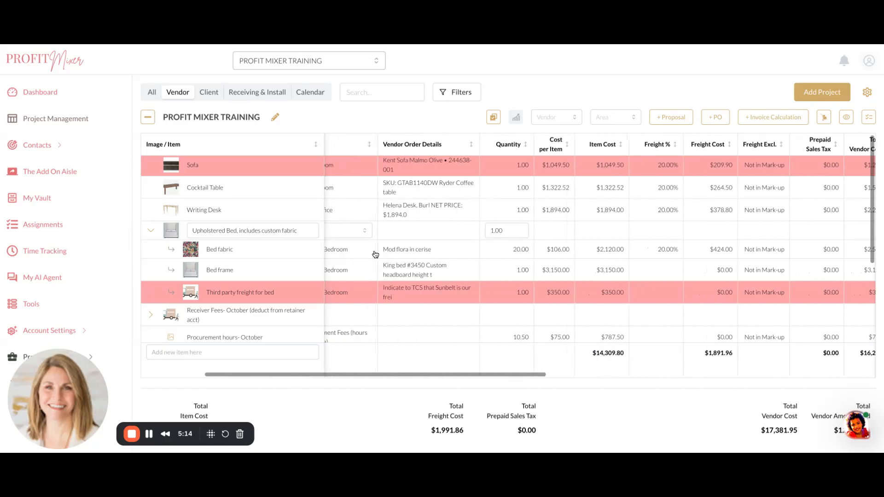
{"action": "scroll", "coordinate": [386, 254], "scroll_direction": "left", "scroll_amount": 2}
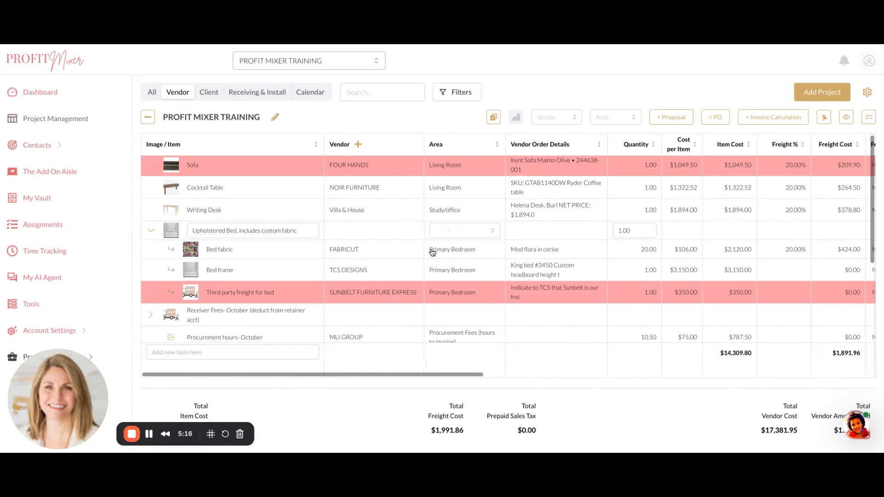
Step: Return the table to the All view and show the available CFA status options for the Bed fabric component
{"action": "left_click", "coordinate": [151, 92]}
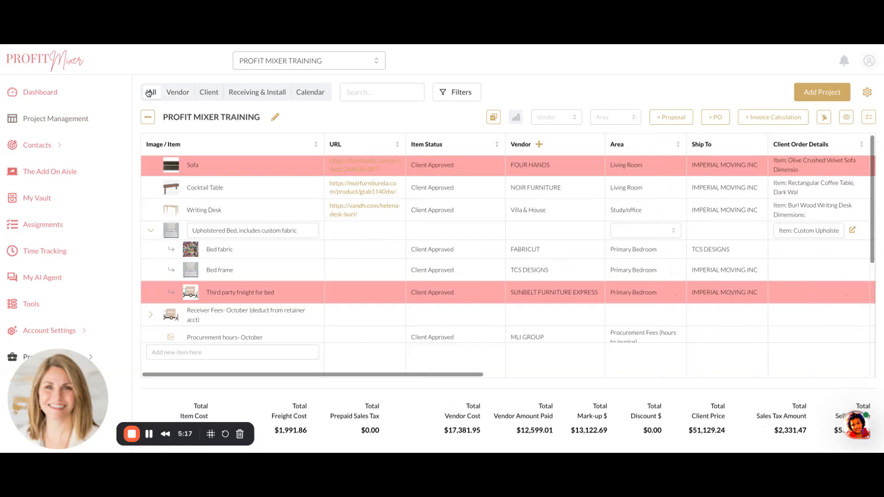
{"action": "scroll", "coordinate": [408, 254], "scroll_direction": "right", "scroll_amount": 8}
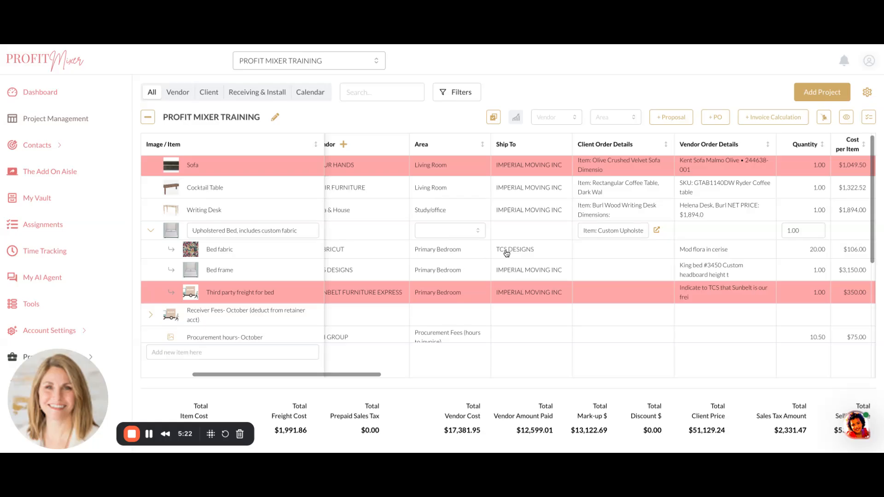
{"action": "scroll", "coordinate": [520, 268], "scroll_direction": "right", "scroll_amount": 8}
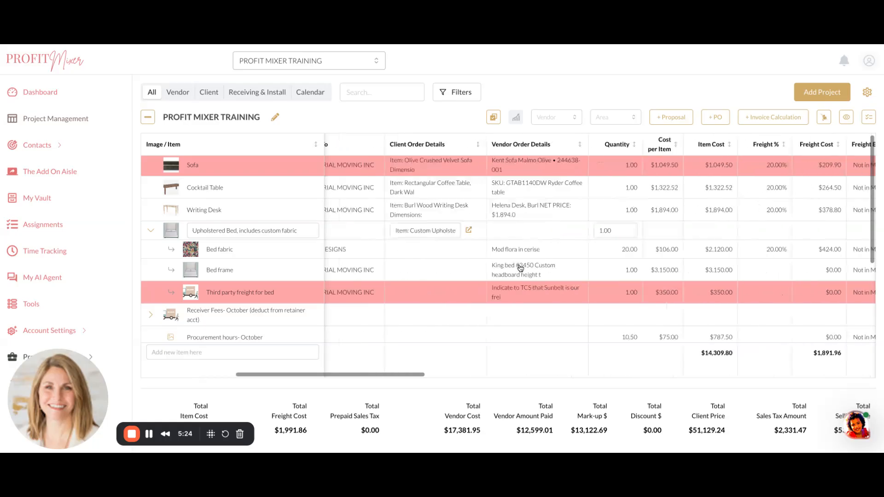
{"action": "scroll", "coordinate": [520, 268], "scroll_direction": "right", "scroll_amount": 15}
{"action": "scroll", "coordinate": [520, 268], "scroll_direction": "right", "scroll_amount": 14}
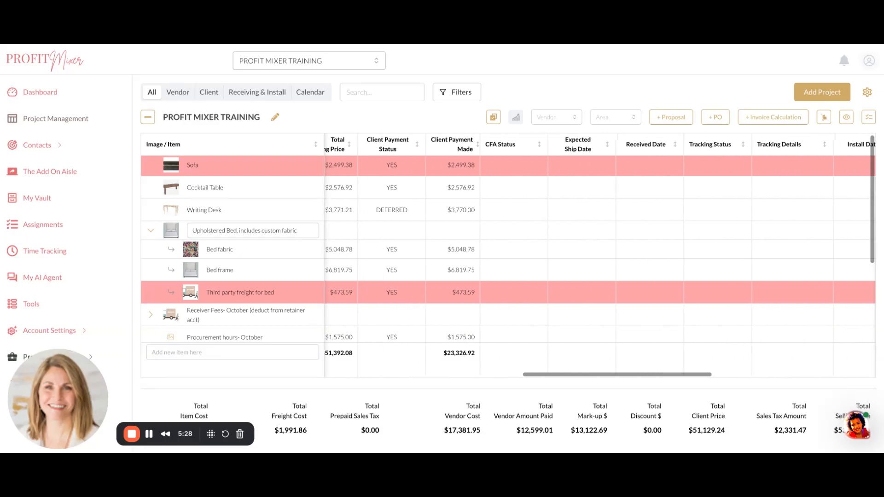
{"action": "left_click", "coordinate": [502, 250]}
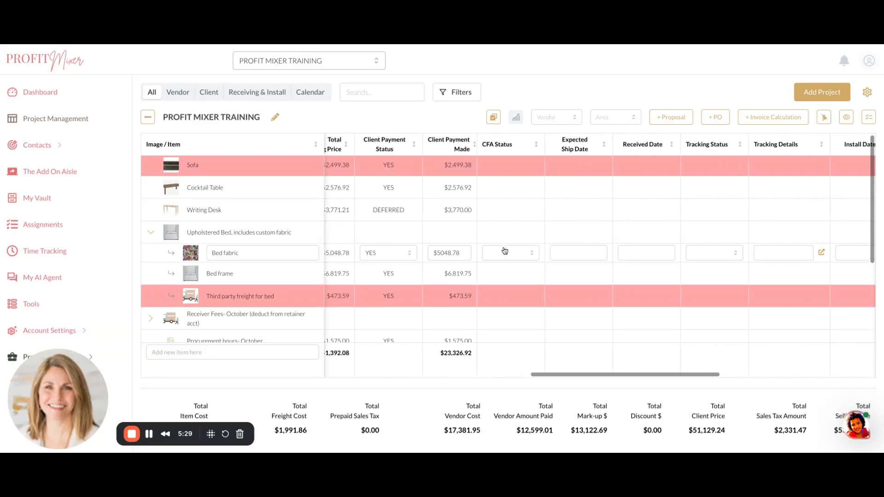
{"action": "left_click", "coordinate": [526, 255]}
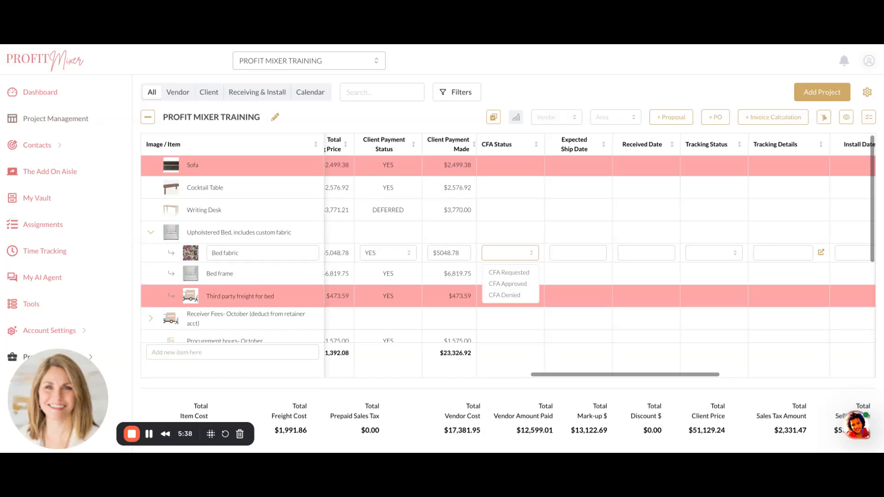
Step: Leave the Bed fabric's CFA status unset and return to the URL, item status and vendor columns
{"action": "scroll", "coordinate": [390, 290], "scroll_direction": "left", "scroll_amount": 10}
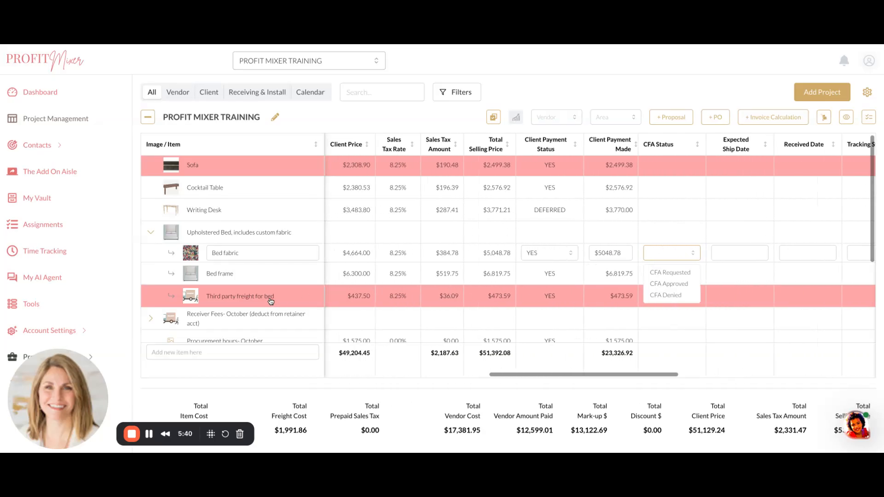
{"action": "scroll", "coordinate": [271, 301], "scroll_direction": "left", "scroll_amount": 10}
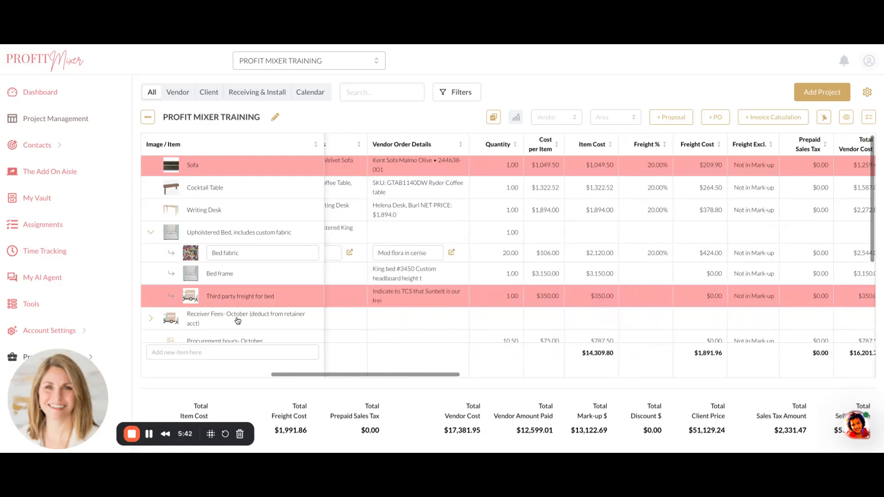
{"action": "scroll", "coordinate": [238, 321], "scroll_direction": "left", "scroll_amount": 5}
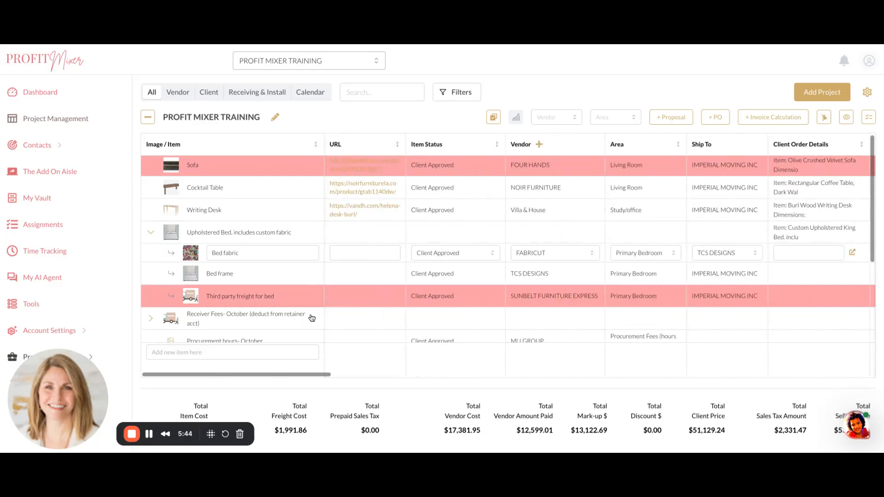
Step: Examine the cost, mark-up, client price and client payment columns of the service fee, chandelier and time billing items
{"action": "scroll", "coordinate": [276, 319], "scroll_direction": "down", "scroll_amount": 3}
{"action": "scroll", "coordinate": [311, 318], "scroll_direction": "down", "scroll_amount": 2}
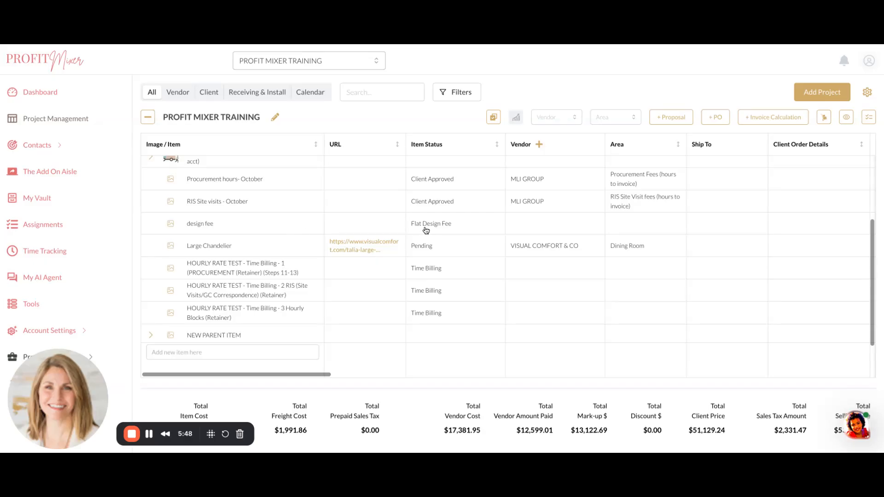
{"action": "scroll", "coordinate": [355, 199], "scroll_direction": "right", "scroll_amount": 8}
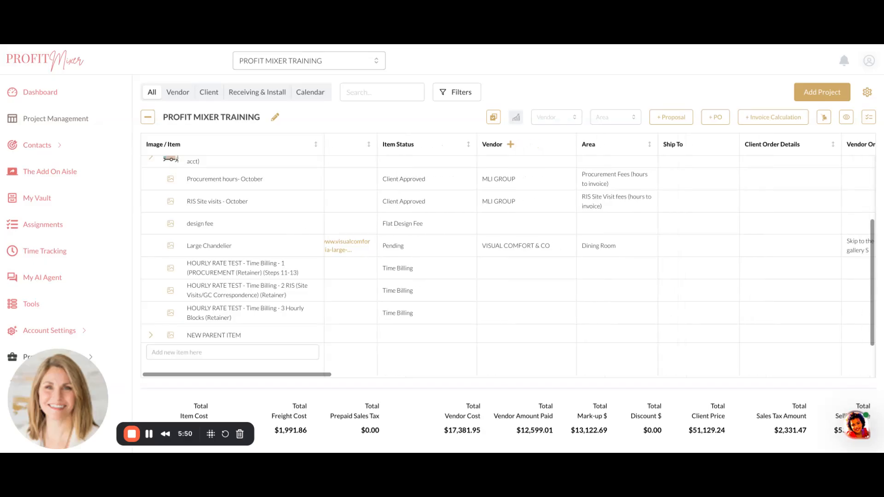
{"action": "scroll", "coordinate": [355, 199], "scroll_direction": "right", "scroll_amount": 8}
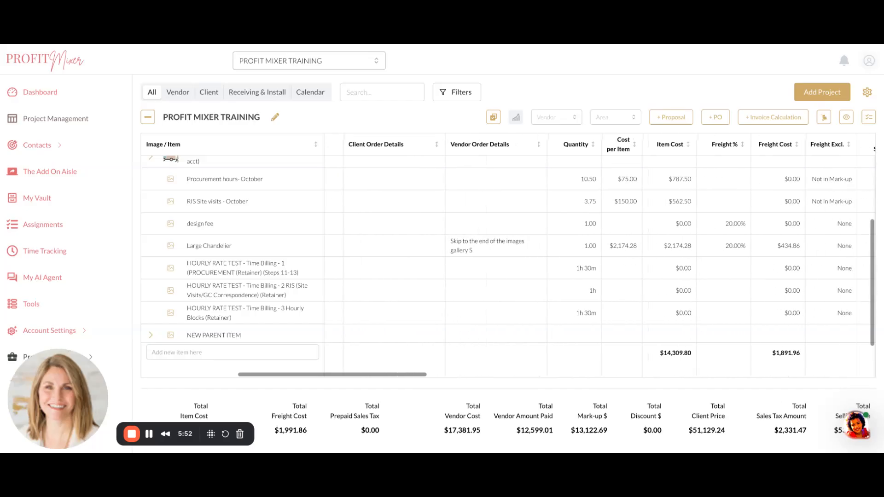
{"action": "scroll", "coordinate": [464, 230], "scroll_direction": "right", "scroll_amount": 2}
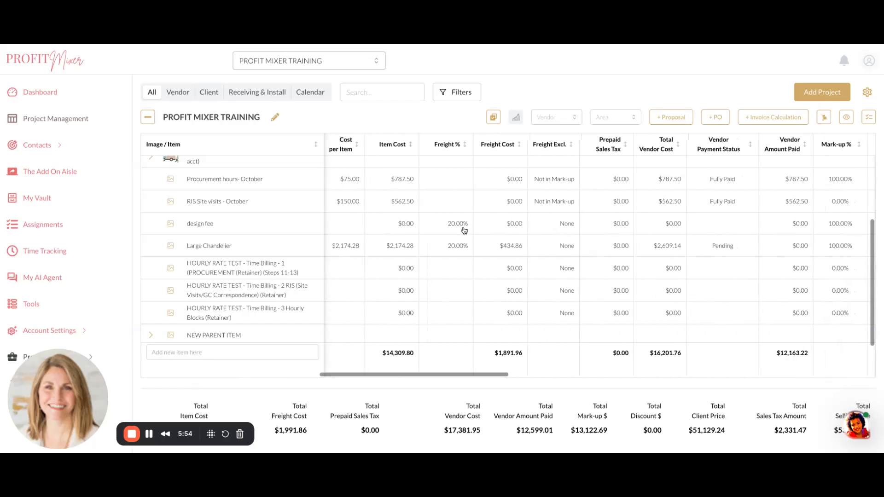
{"action": "scroll", "coordinate": [464, 229], "scroll_direction": "right", "scroll_amount": 8}
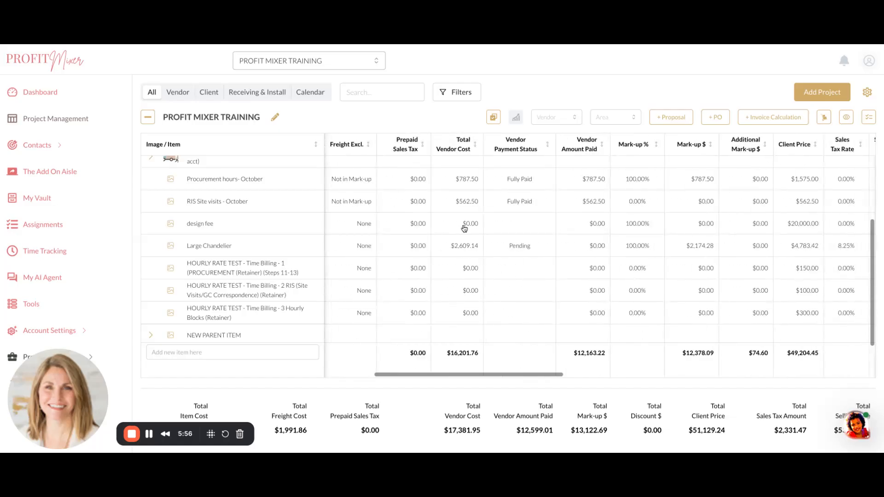
{"action": "scroll", "coordinate": [464, 229], "scroll_direction": "right", "scroll_amount": 10}
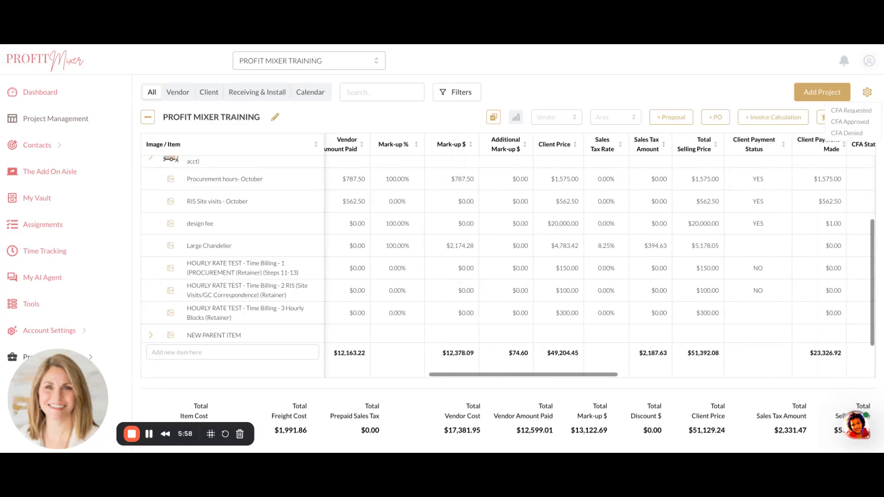
{"action": "scroll", "coordinate": [498, 223], "scroll_direction": "right", "scroll_amount": 4}
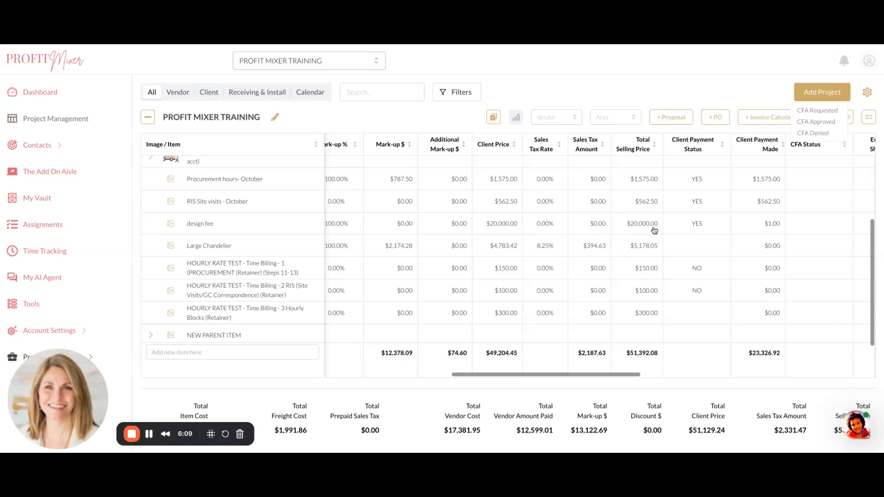
{"action": "scroll", "coordinate": [654, 237], "scroll_direction": "right", "scroll_amount": 5}
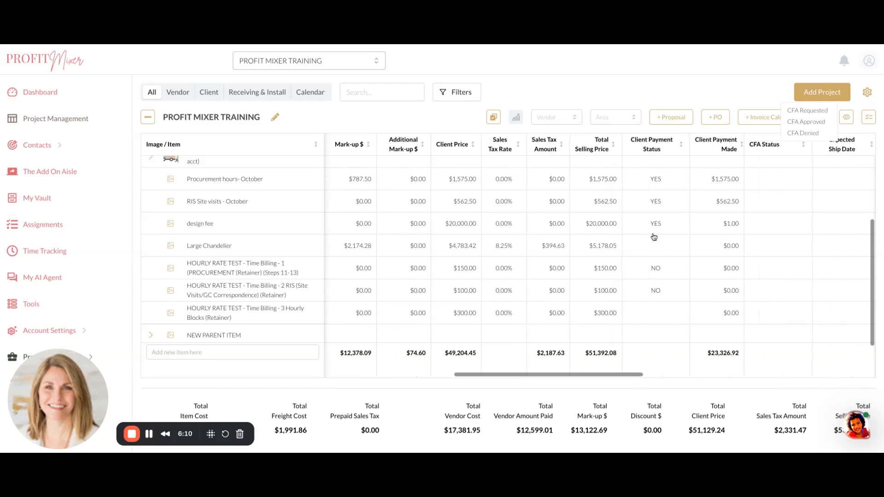
Step: Set the design fee's client payment made to $20,000
{"action": "left_click", "coordinate": [727, 224]}
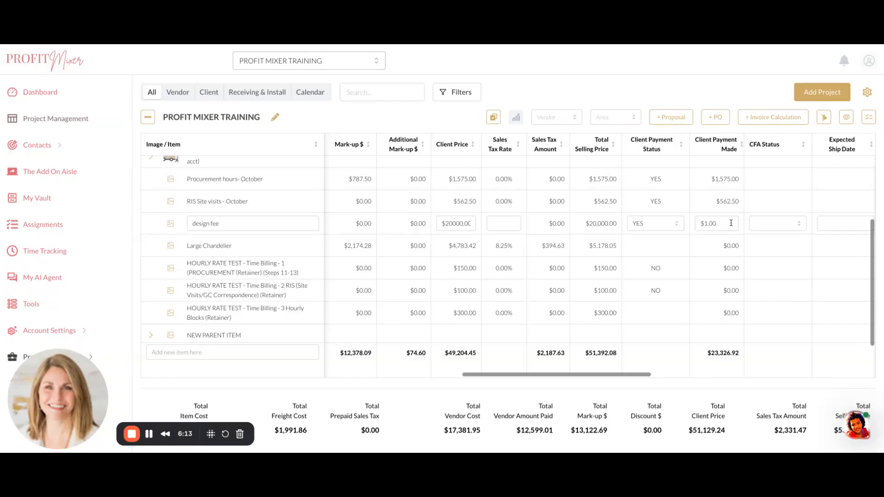
{"action": "left_click_drag", "start_coordinate": [716, 224], "coordinate": [694, 227]}
{"action": "type", "text": "$20,000"}
{"action": "left_click", "coordinate": [711, 247]}
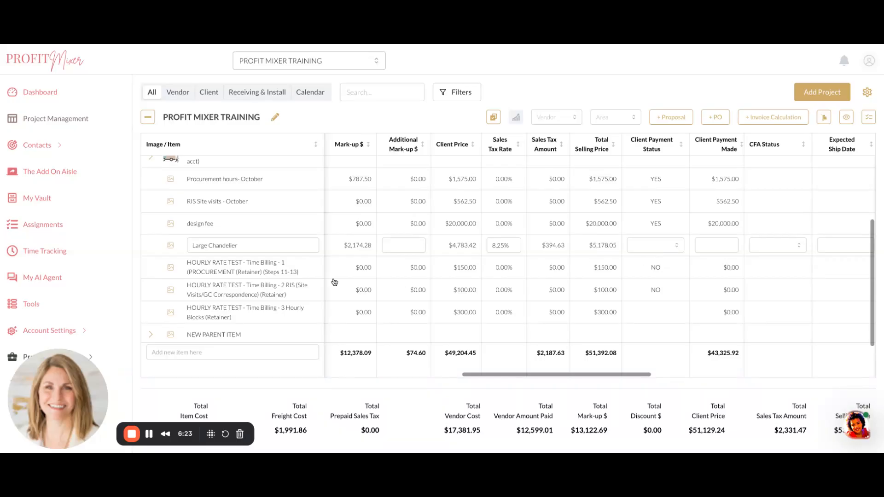
Step: Return to the item status and vendor columns and expand NEW PARENT ITEM to show its component
{"action": "scroll", "coordinate": [310, 279], "scroll_direction": "left", "scroll_amount": 8}
{"action": "scroll", "coordinate": [307, 278], "scroll_direction": "left", "scroll_amount": 10}
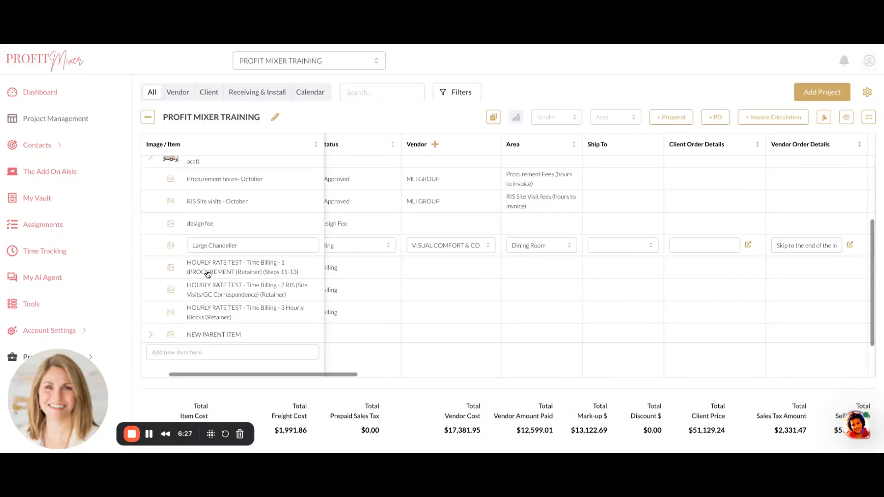
{"action": "scroll", "coordinate": [208, 274], "scroll_direction": "left", "scroll_amount": 4}
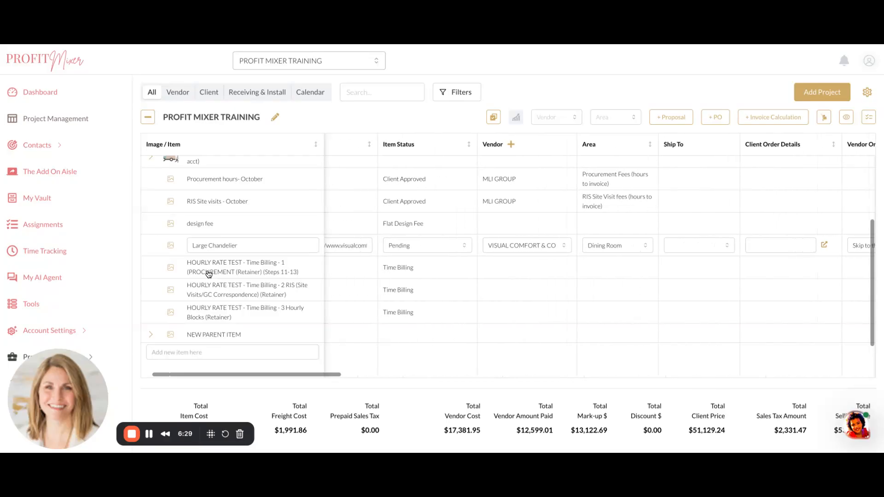
{"action": "scroll", "coordinate": [208, 274], "scroll_direction": "left", "scroll_amount": 2}
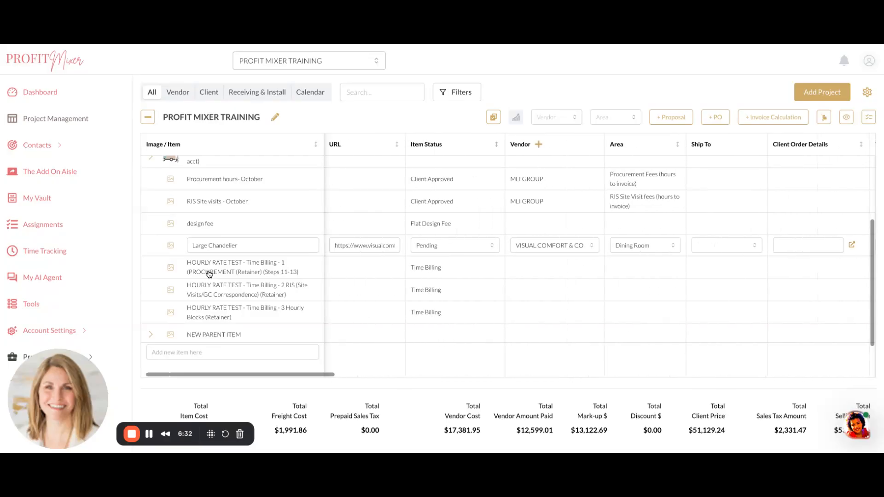
{"action": "scroll", "coordinate": [223, 292], "scroll_direction": "down", "scroll_amount": 1}
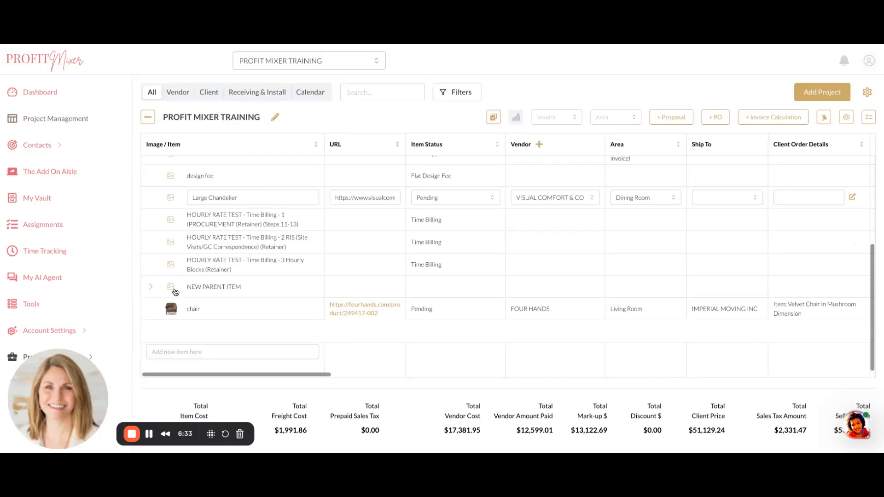
{"action": "left_click", "coordinate": [156, 287]}
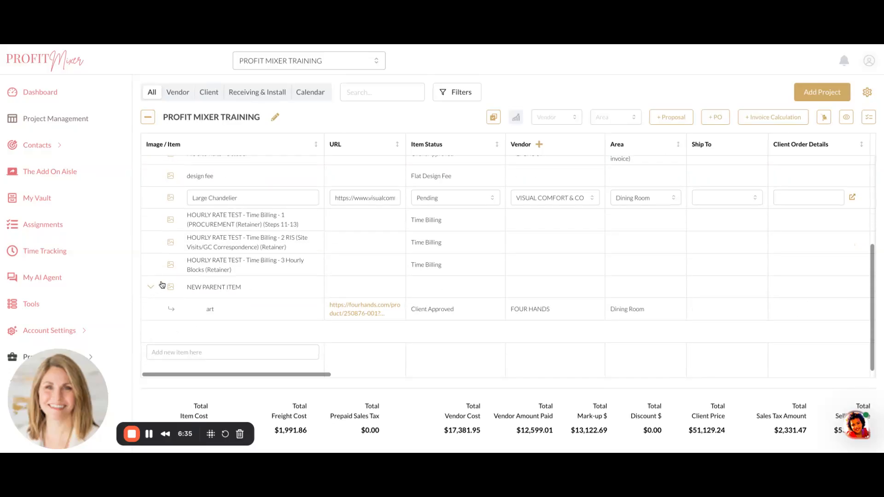
{"action": "scroll", "coordinate": [165, 303], "scroll_direction": "down", "scroll_amount": 1}
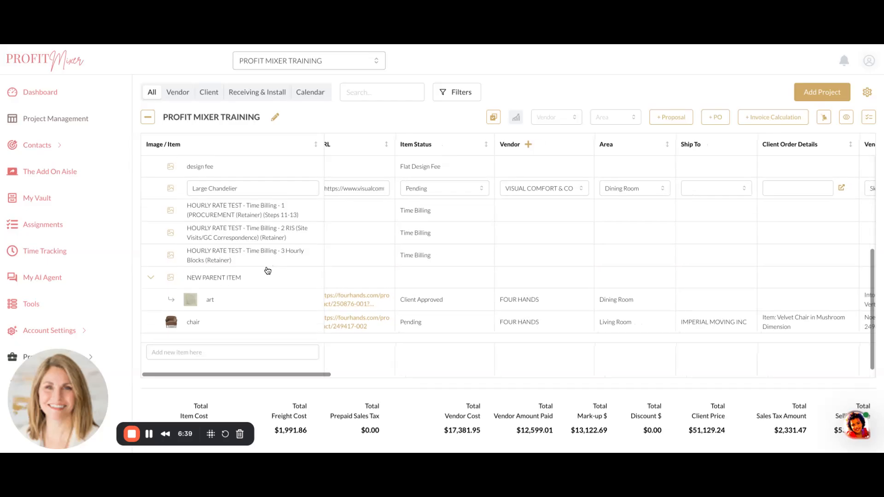
Step: Add a new item named couch at the end of the project's item list
{"action": "scroll", "coordinate": [204, 371], "scroll_direction": "right", "scroll_amount": 1}
{"action": "left_click", "coordinate": [199, 351]}
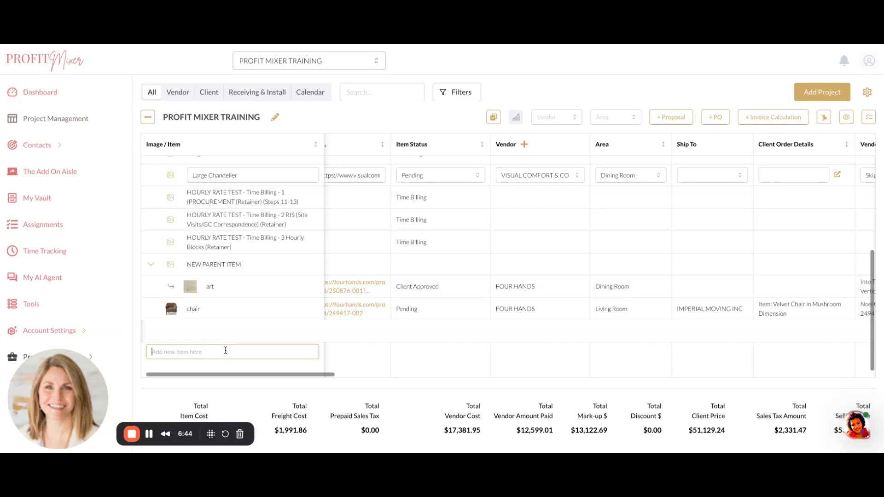
{"action": "type", "text": "couch"}
{"action": "key", "text": "Return"}
{"action": "scroll", "coordinate": [242, 296], "scroll_direction": "down", "scroll_amount": 1}
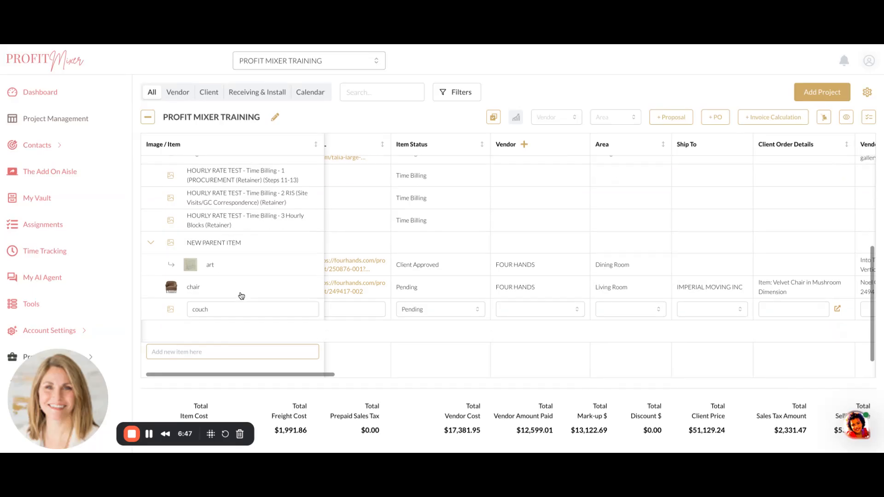
{"action": "left_click", "coordinate": [246, 327]}
{"action": "scroll", "coordinate": [345, 308], "scroll_direction": "left", "scroll_amount": 1}
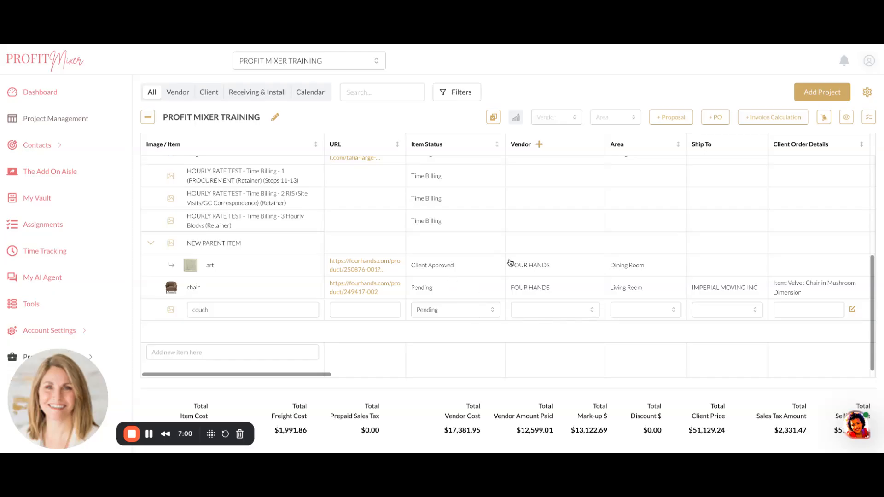
Step: Start a new proposal and review which project items can be selected for it
{"action": "scroll", "coordinate": [253, 237], "scroll_direction": "up", "scroll_amount": 2}
{"action": "scroll", "coordinate": [253, 237], "scroll_direction": "up", "scroll_amount": 5}
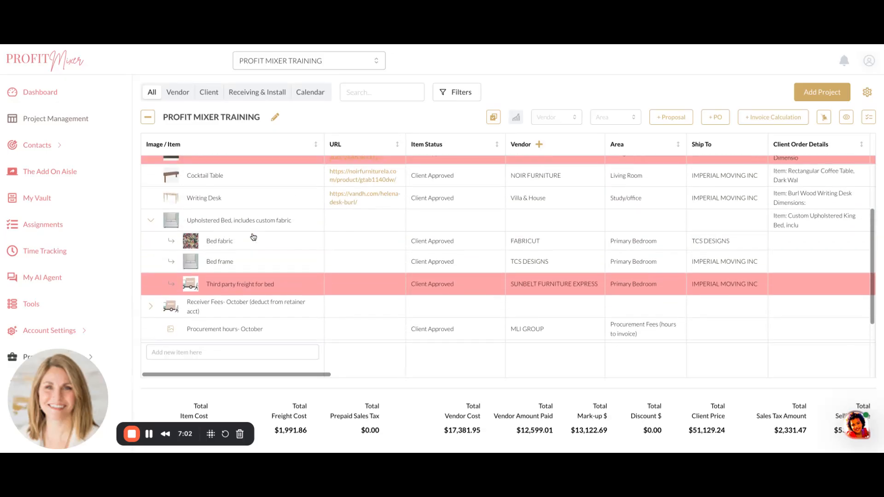
{"action": "left_click", "coordinate": [671, 117]}
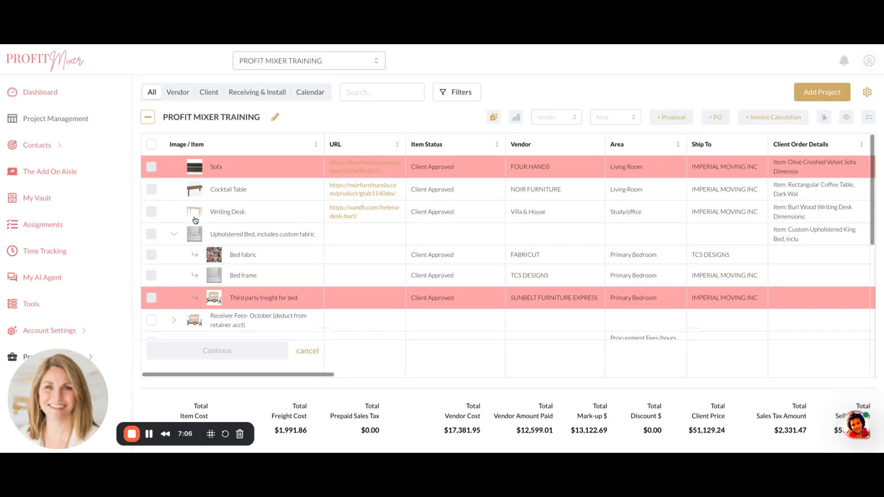
{"action": "scroll", "coordinate": [162, 300], "scroll_direction": "down", "scroll_amount": 2}
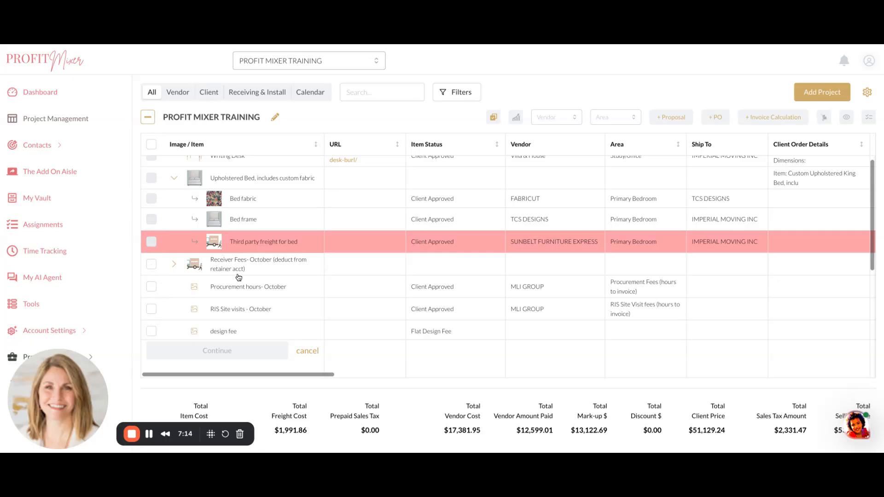
Step: Examine the bed components' client payment, CFA status, tracking, notes, proposal, PO and invoice file columns
{"action": "scroll", "coordinate": [413, 244], "scroll_direction": "right", "scroll_amount": 8}
{"action": "scroll", "coordinate": [413, 245], "scroll_direction": "right", "scroll_amount": 10}
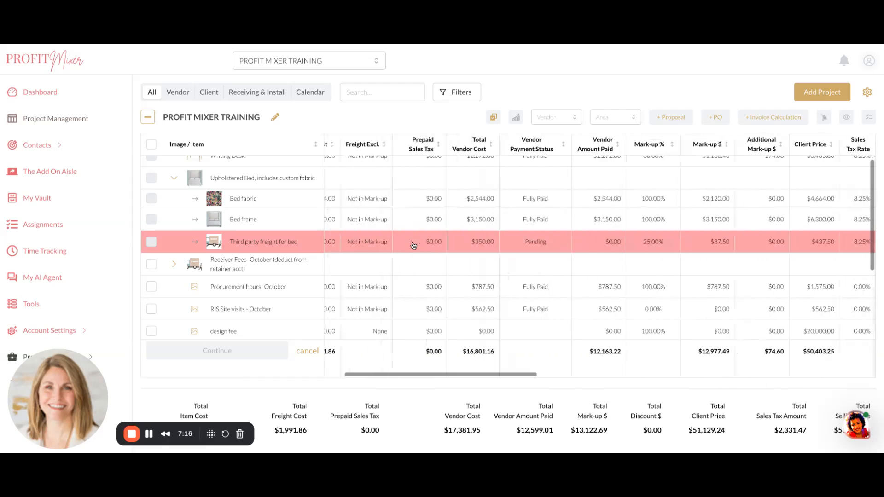
{"action": "scroll", "coordinate": [557, 235], "scroll_direction": "right", "scroll_amount": 8}
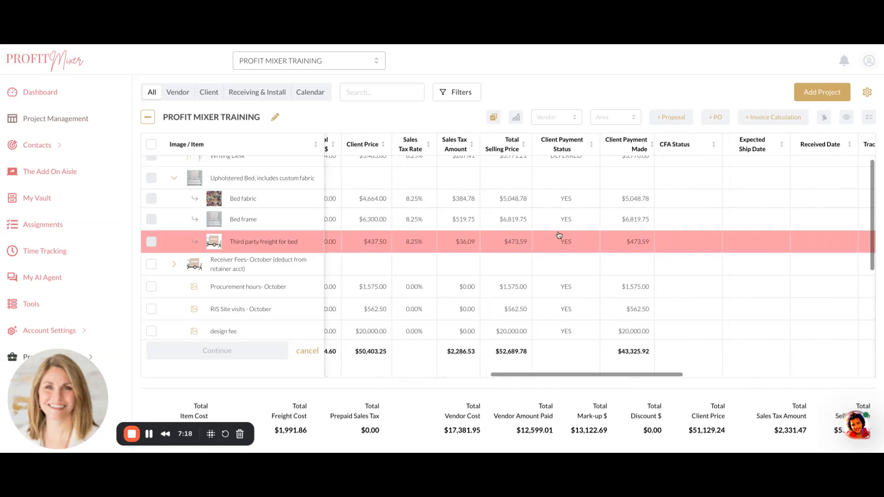
{"action": "scroll", "coordinate": [557, 235], "scroll_direction": "right", "scroll_amount": 3}
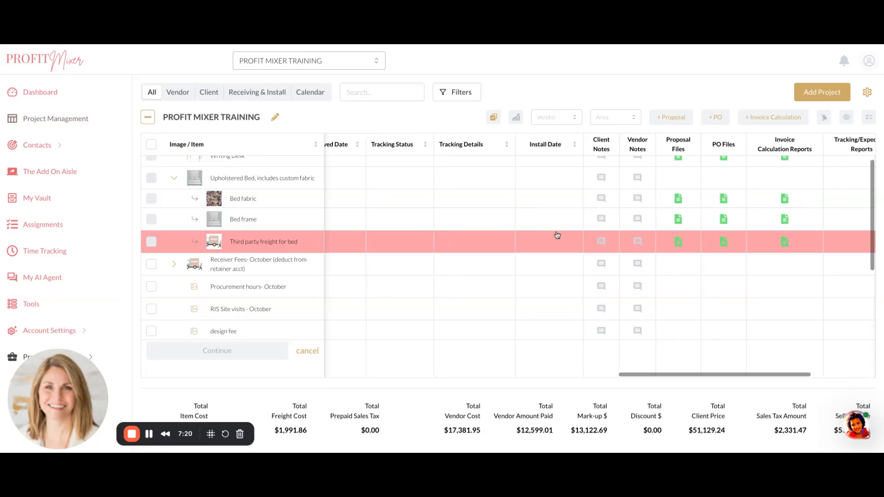
{"action": "scroll", "coordinate": [502, 235], "scroll_direction": "left", "scroll_amount": 8}
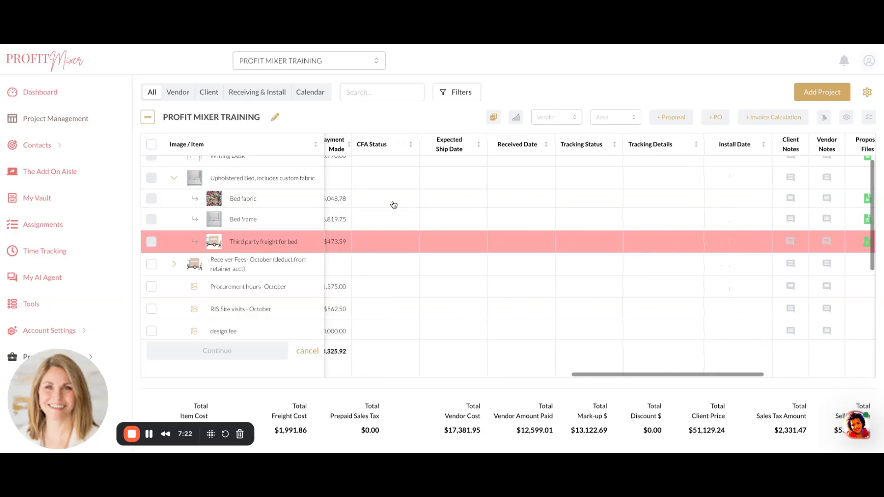
{"action": "scroll", "coordinate": [602, 193], "scroll_direction": "right", "scroll_amount": 5}
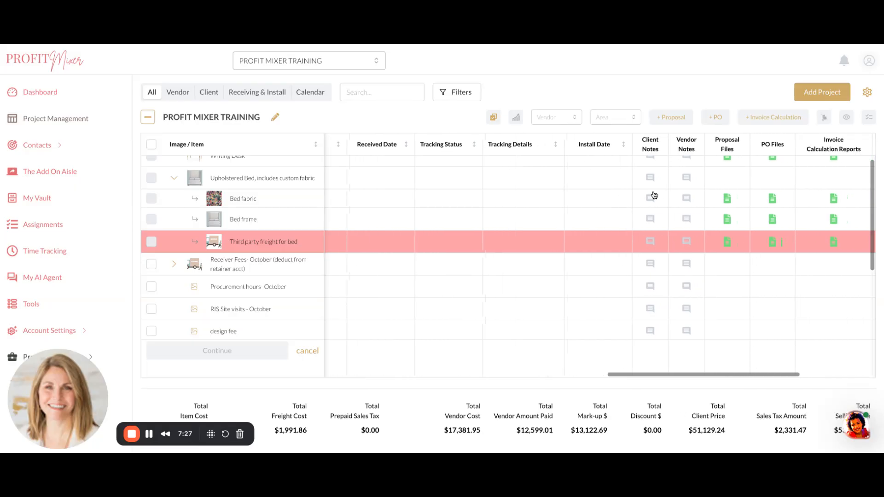
Step: Open the Bed fabric's existing proposal file, review its items, order details, prices, notes and totals, and close it
{"action": "scroll", "coordinate": [649, 207], "scroll_direction": "right", "scroll_amount": 3}
{"action": "scroll", "coordinate": [649, 211], "scroll_direction": "right", "scroll_amount": 1}
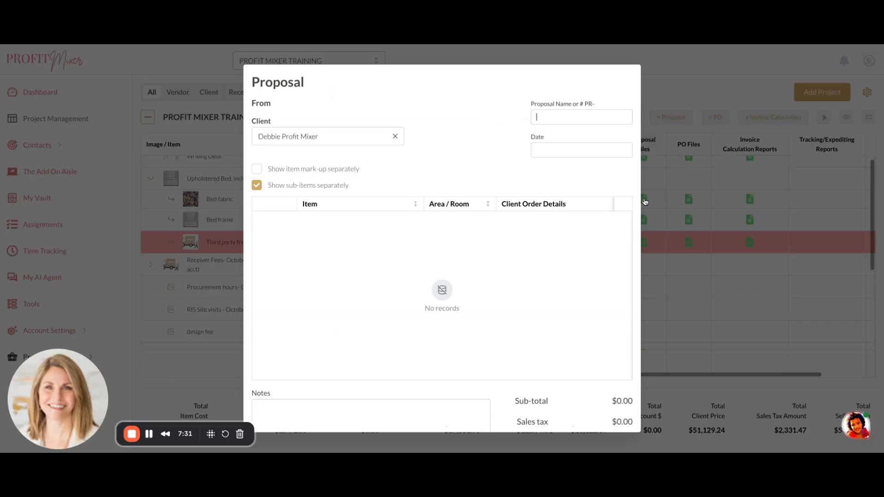
{"action": "left_click", "coordinate": [644, 199]}
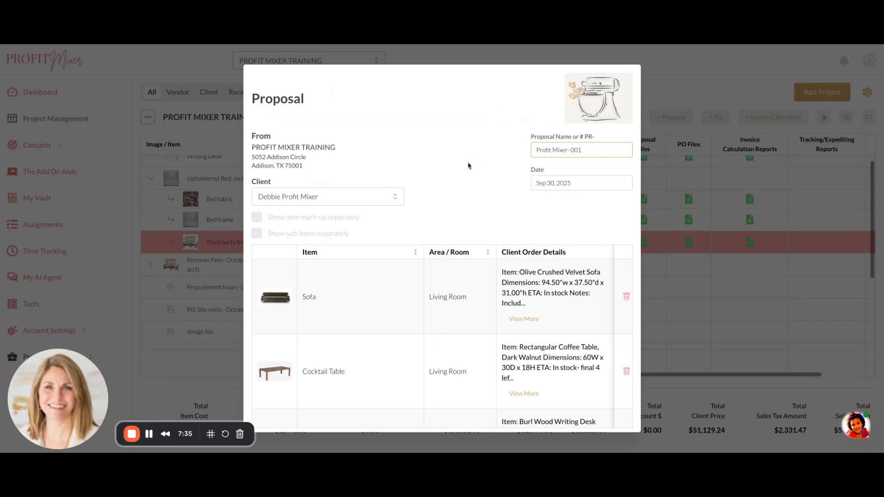
{"action": "scroll", "coordinate": [468, 165], "scroll_direction": "down", "scroll_amount": 2}
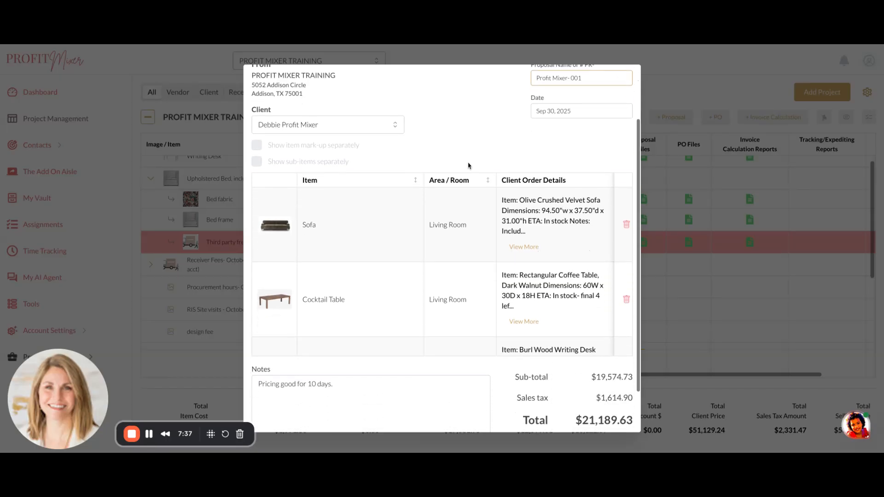
{"action": "scroll", "coordinate": [438, 250], "scroll_direction": "right", "scroll_amount": 5}
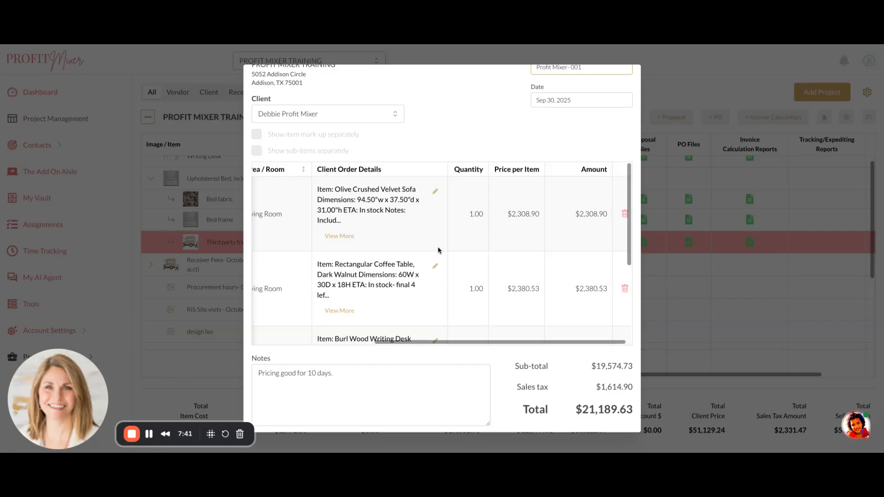
{"action": "scroll", "coordinate": [437, 250], "scroll_direction": "left", "scroll_amount": 5}
{"action": "scroll", "coordinate": [363, 263], "scroll_direction": "down", "scroll_amount": 2}
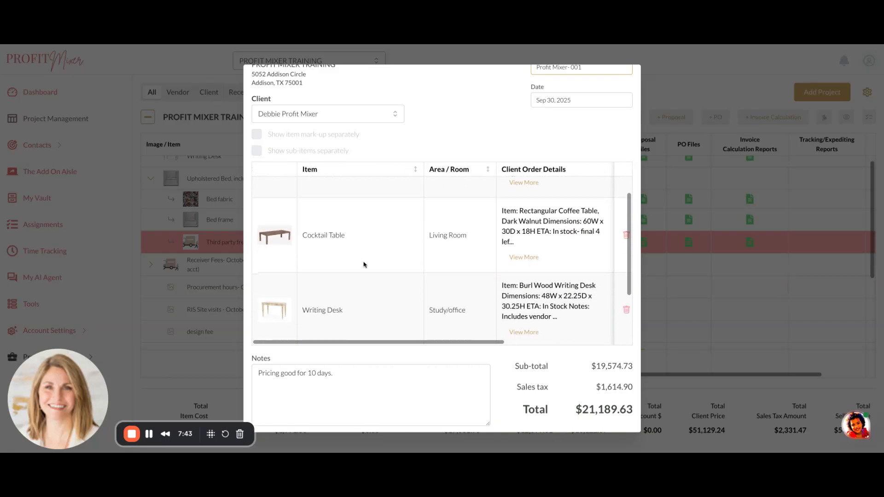
{"action": "scroll", "coordinate": [334, 372], "scroll_direction": "down", "scroll_amount": 1}
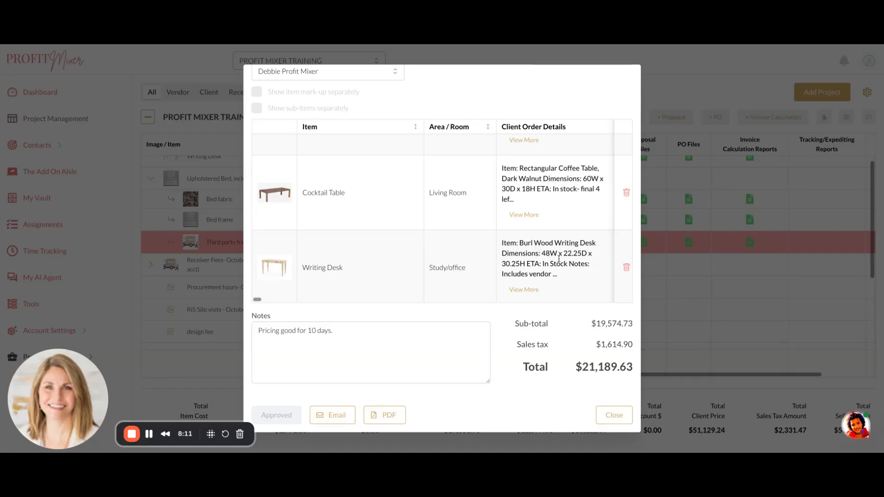
{"action": "scroll", "coordinate": [528, 277], "scroll_direction": "right", "scroll_amount": 5}
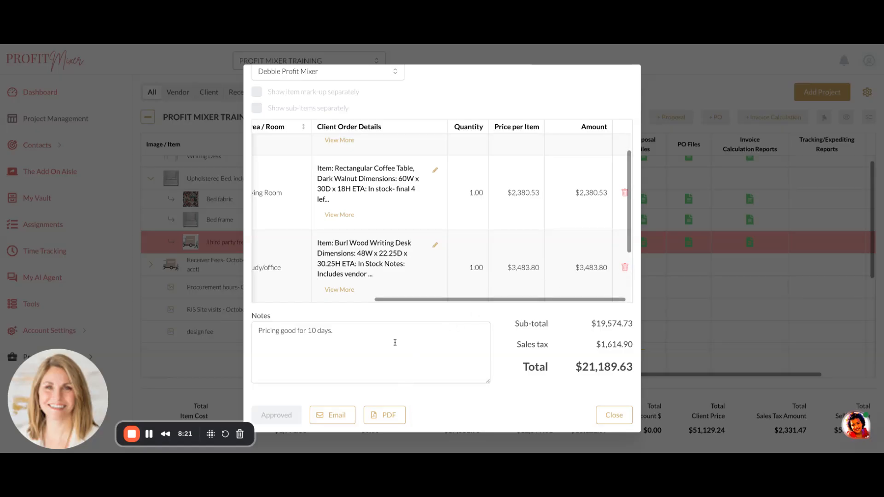
{"action": "left_click", "coordinate": [613, 417]}
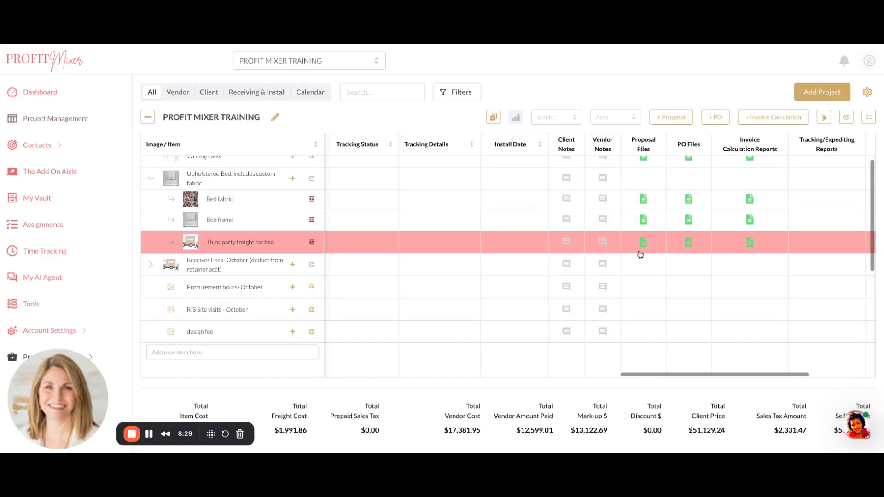
Step: Open the Bed fabric's invoice calculation report, review its items, order details, notes and totals, and close it
{"action": "scroll", "coordinate": [684, 233], "scroll_direction": "up", "scroll_amount": 2}
{"action": "scroll", "coordinate": [742, 221], "scroll_direction": "right", "scroll_amount": 1}
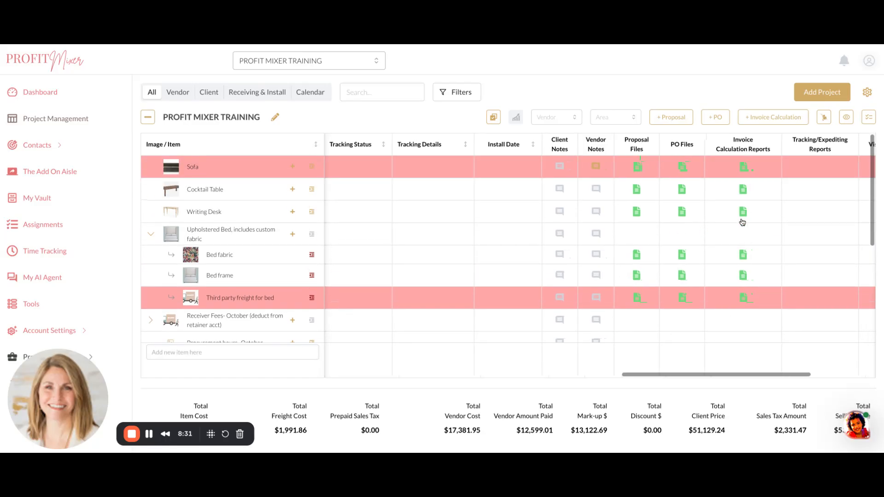
{"action": "left_click", "coordinate": [743, 255]}
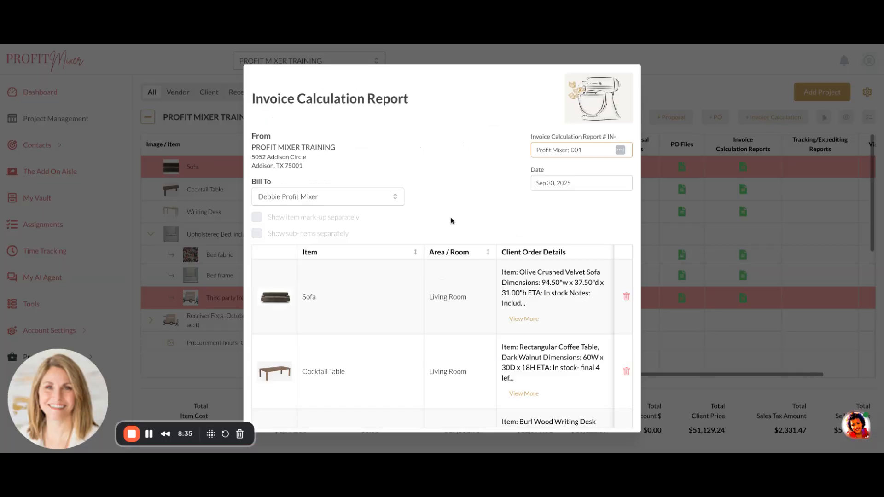
{"action": "scroll", "coordinate": [451, 221], "scroll_direction": "down", "scroll_amount": 1}
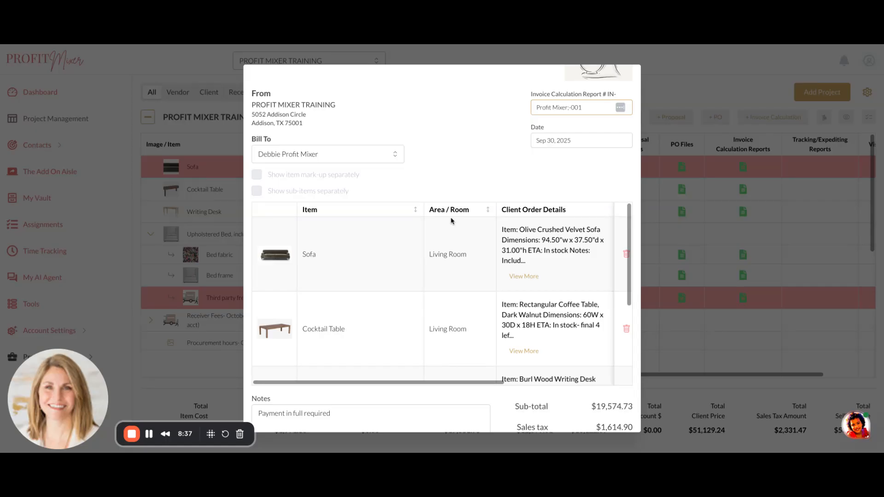
{"action": "scroll", "coordinate": [451, 221], "scroll_direction": "down", "scroll_amount": 5}
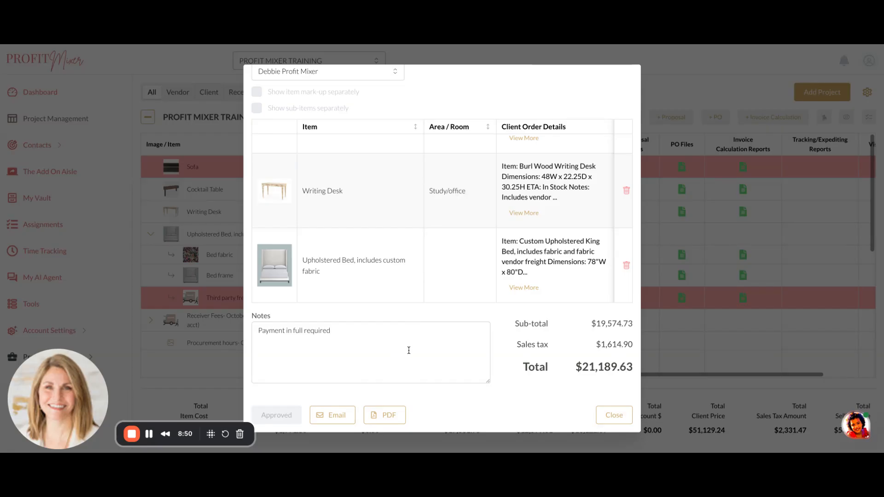
{"action": "left_click", "coordinate": [611, 415]}
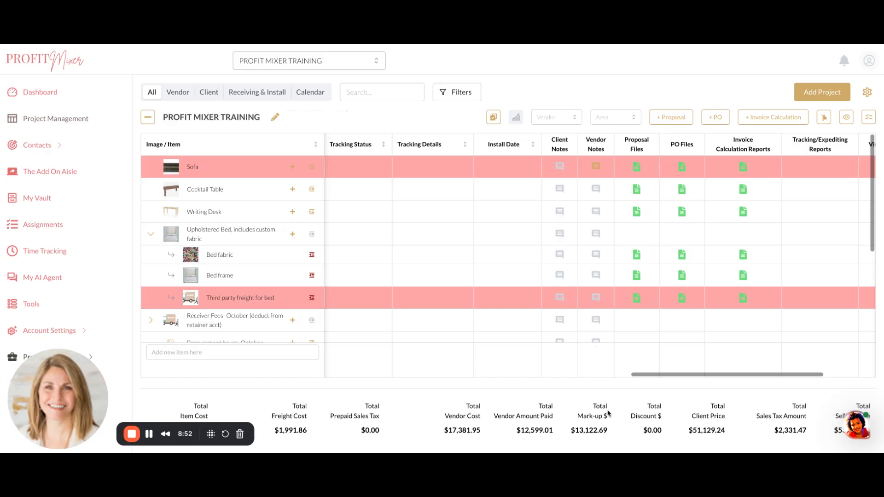
Step: Review the report numbering, report language and invoice payment link options in the project management settings and save the settings
{"action": "left_click", "coordinate": [867, 97]}
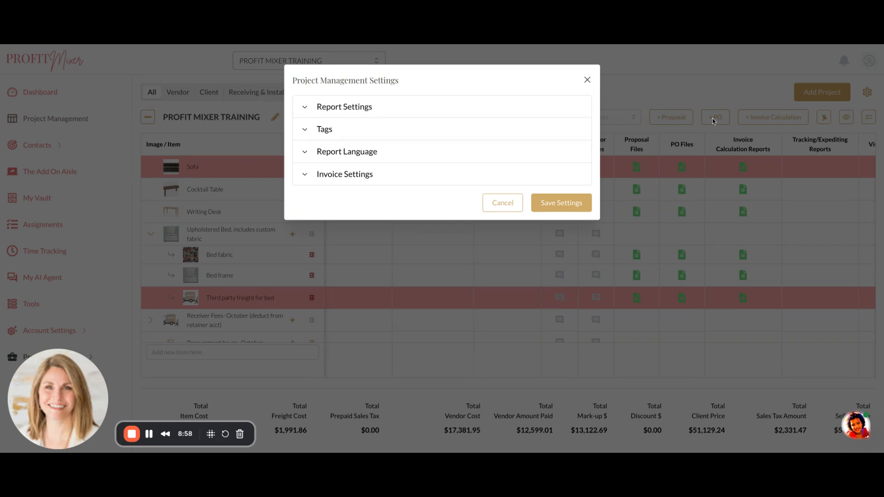
{"action": "left_click", "coordinate": [307, 108]}
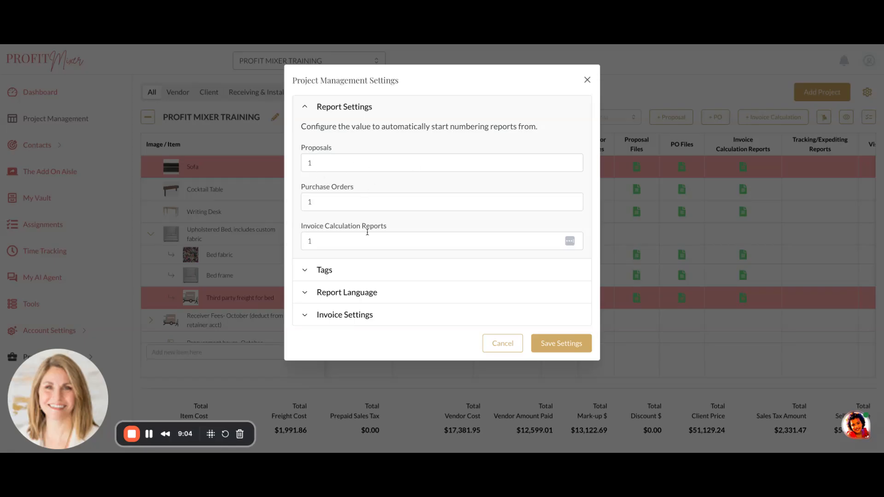
{"action": "left_click", "coordinate": [306, 294]}
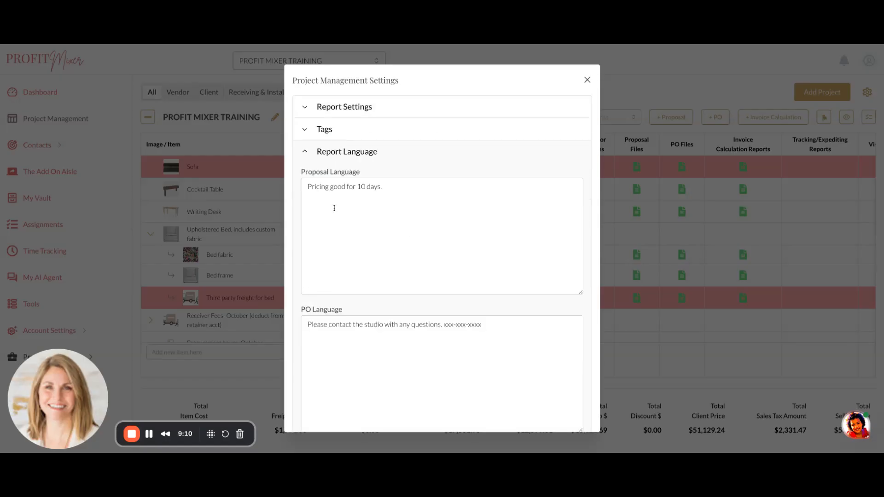
{"action": "scroll", "coordinate": [332, 274], "scroll_direction": "down", "scroll_amount": 1}
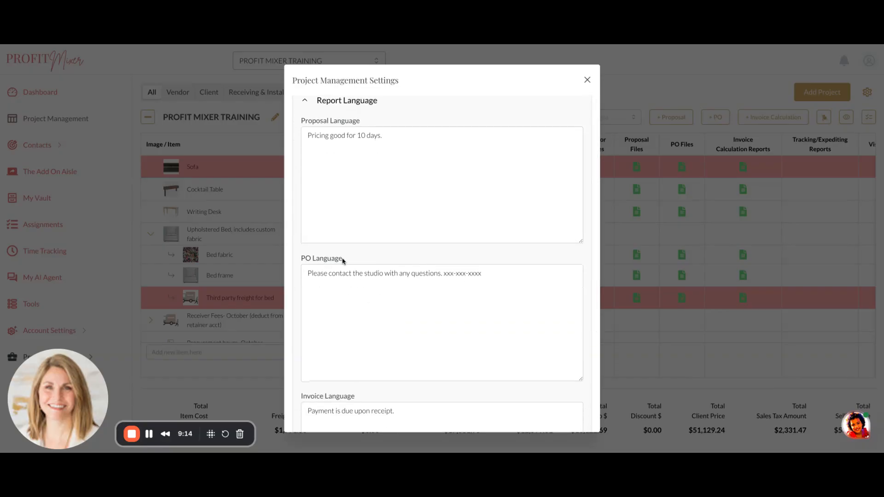
{"action": "scroll", "coordinate": [337, 282], "scroll_direction": "down", "scroll_amount": 2}
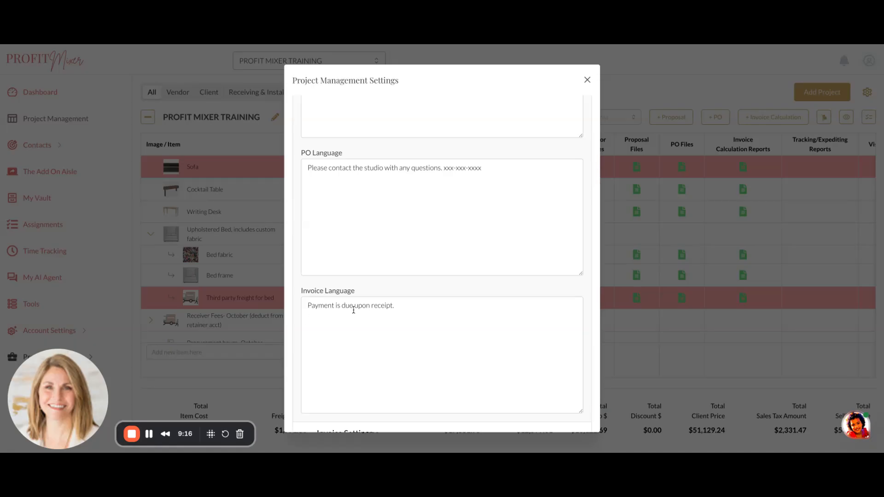
{"action": "scroll", "coordinate": [346, 322], "scroll_direction": "down", "scroll_amount": 1}
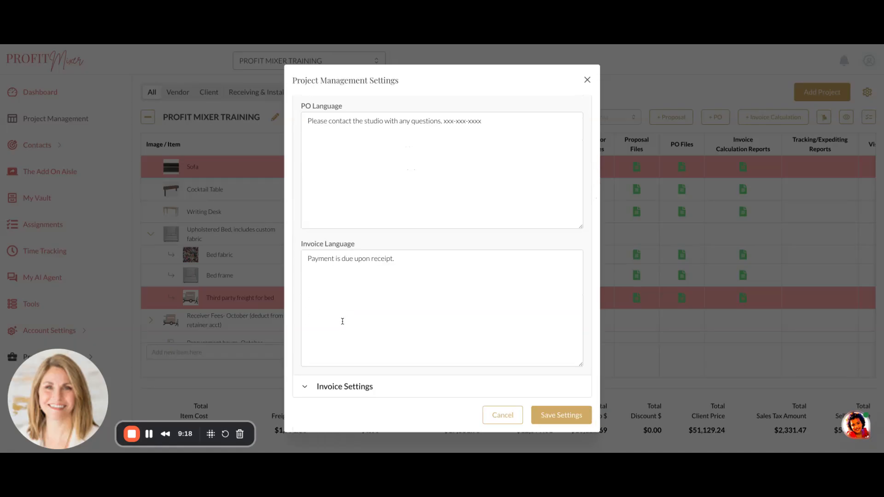
{"action": "left_click", "coordinate": [304, 387]}
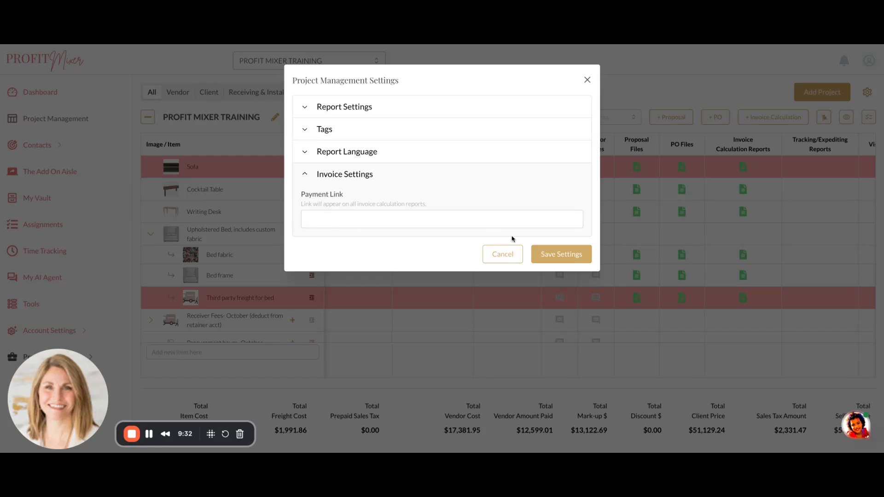
{"action": "left_click", "coordinate": [562, 254]}
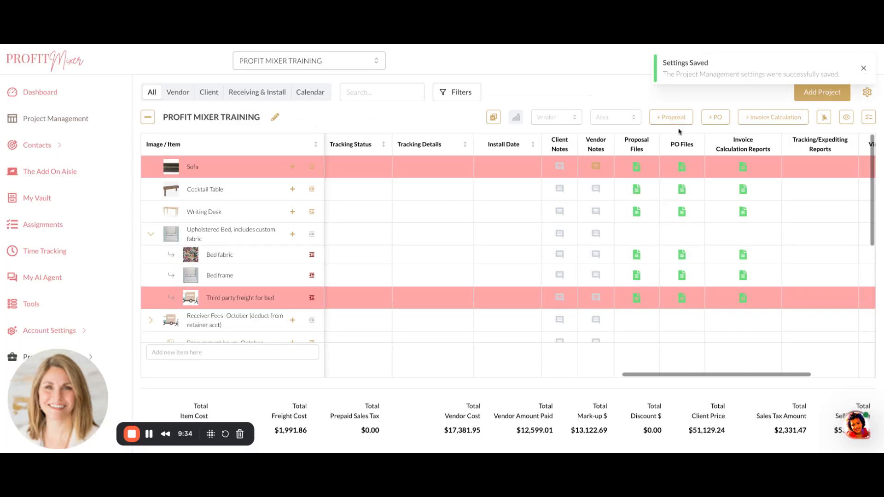
Step: Preview a tracking/expediting report covering all project items and discard it without saving
{"action": "scroll", "coordinate": [281, 307], "scroll_direction": "left", "scroll_amount": 1}
{"action": "scroll", "coordinate": [281, 307], "scroll_direction": "left", "scroll_amount": 1}
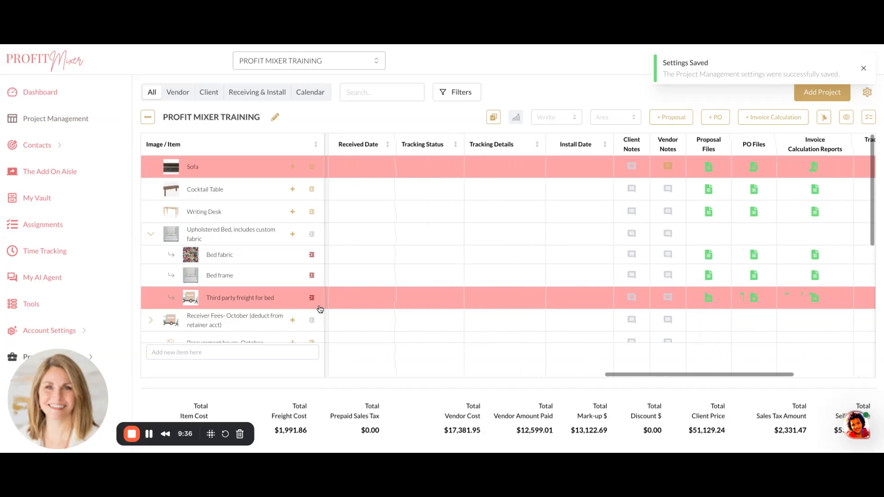
{"action": "scroll", "coordinate": [322, 308], "scroll_direction": "right", "scroll_amount": 6}
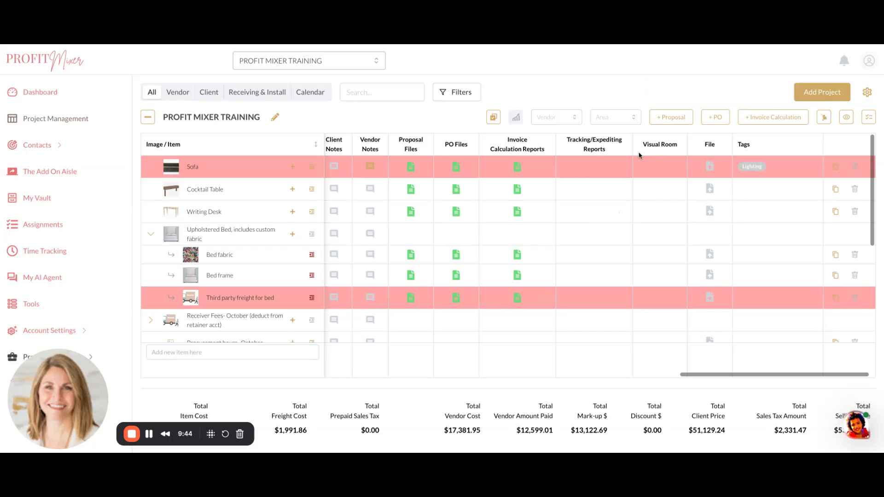
{"action": "left_click", "coordinate": [823, 117]}
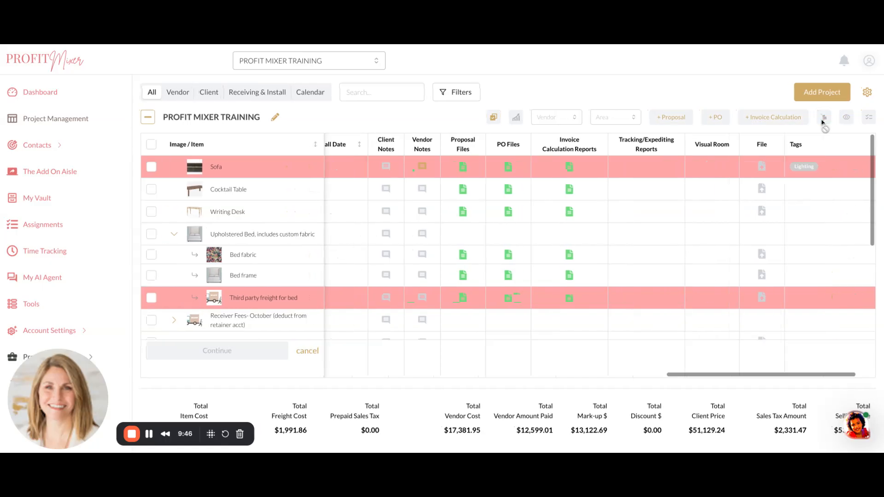
{"action": "left_click", "coordinate": [152, 146]}
{"action": "left_click", "coordinate": [202, 355]}
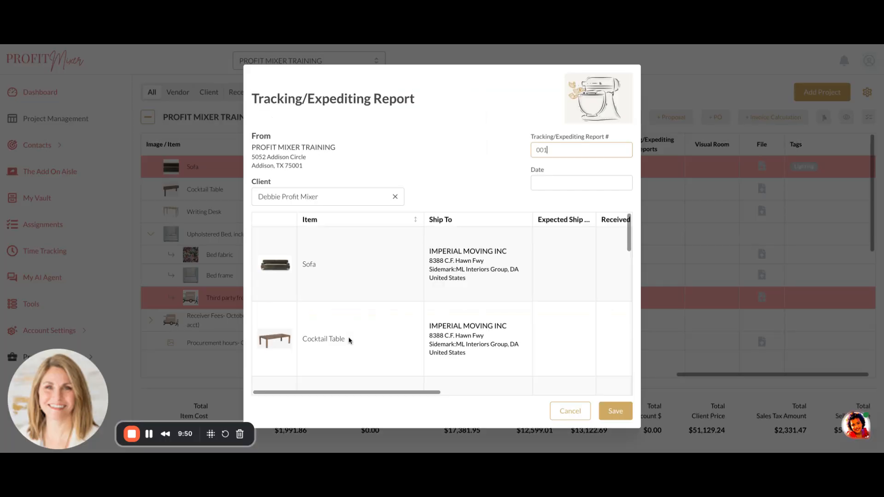
{"action": "left_click", "coordinate": [563, 415]}
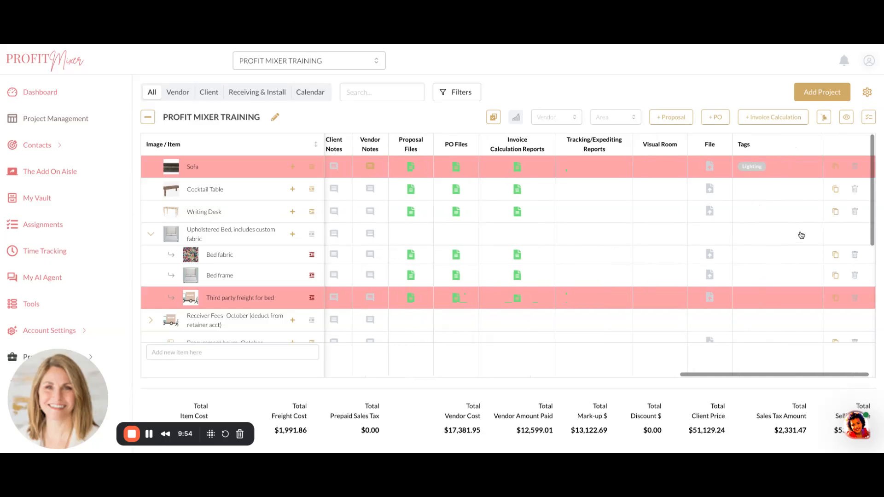
Step: Preview a Visual Room with all project items, look through its item images, and discard it without saving
{"action": "left_click", "coordinate": [847, 119]}
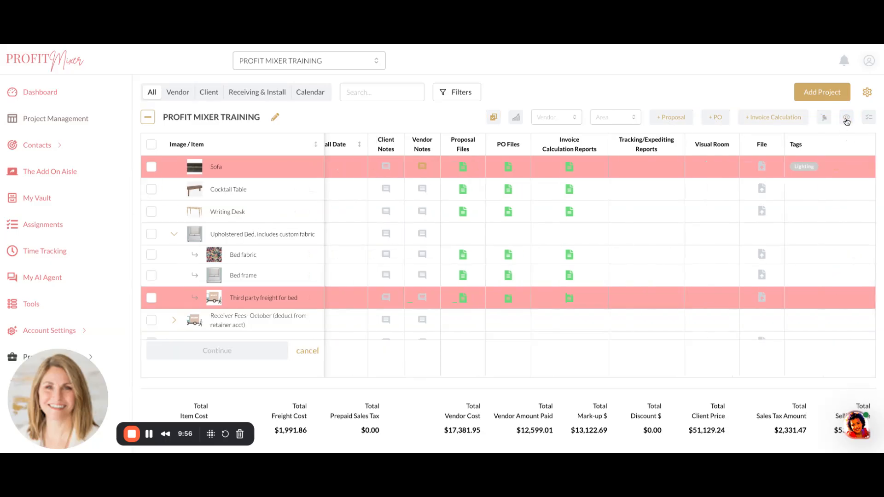
{"action": "left_click", "coordinate": [151, 146]}
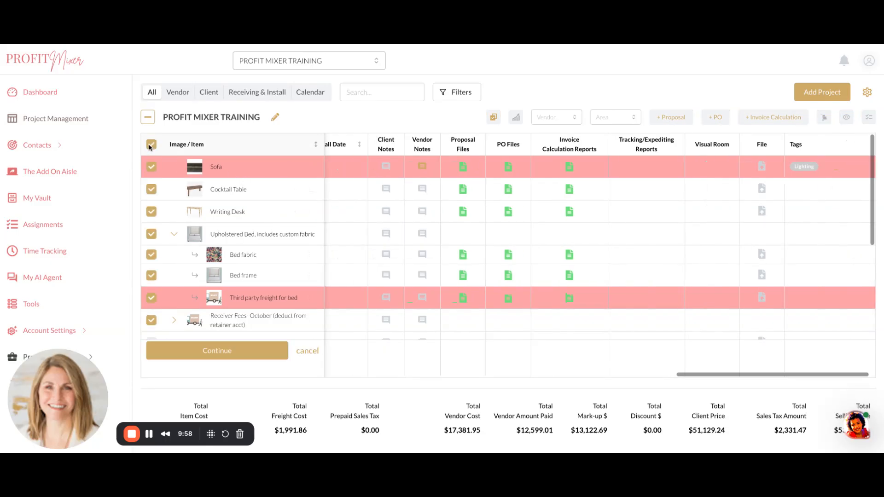
{"action": "left_click", "coordinate": [232, 355]}
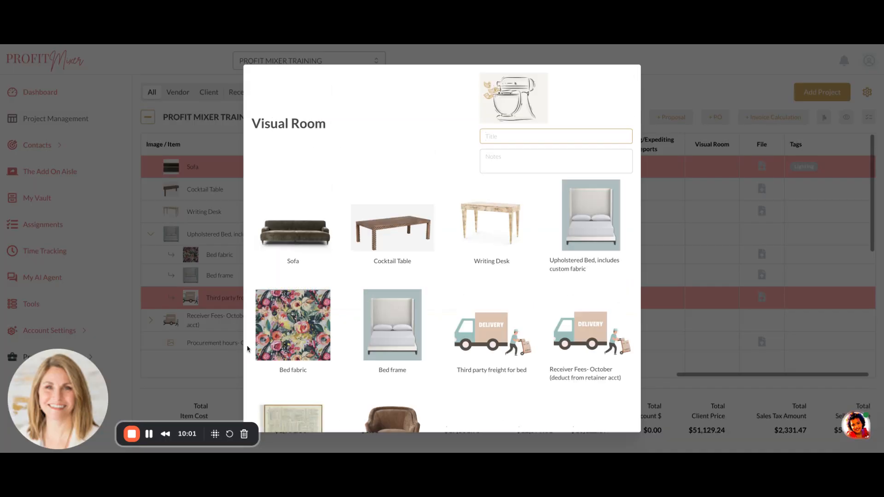
{"action": "scroll", "coordinate": [426, 293], "scroll_direction": "down", "scroll_amount": 2}
{"action": "scroll", "coordinate": [424, 292], "scroll_direction": "down", "scroll_amount": 1}
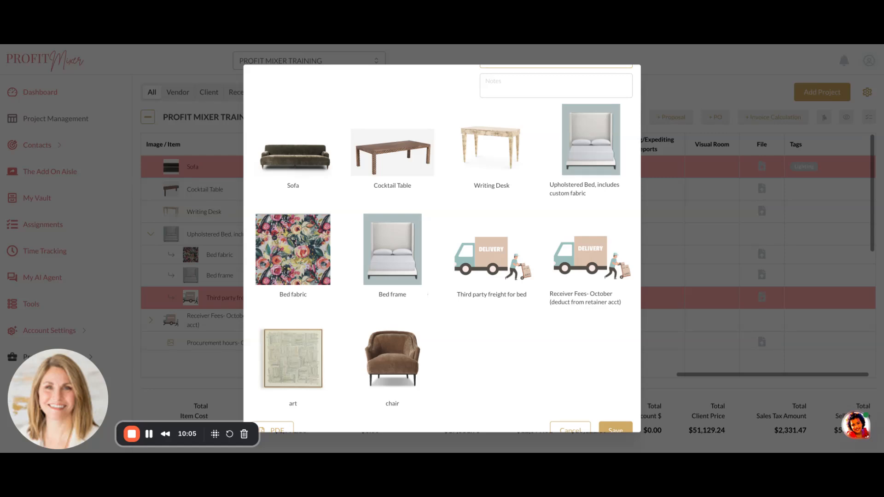
{"action": "scroll", "coordinate": [426, 293], "scroll_direction": "down", "scroll_amount": 1}
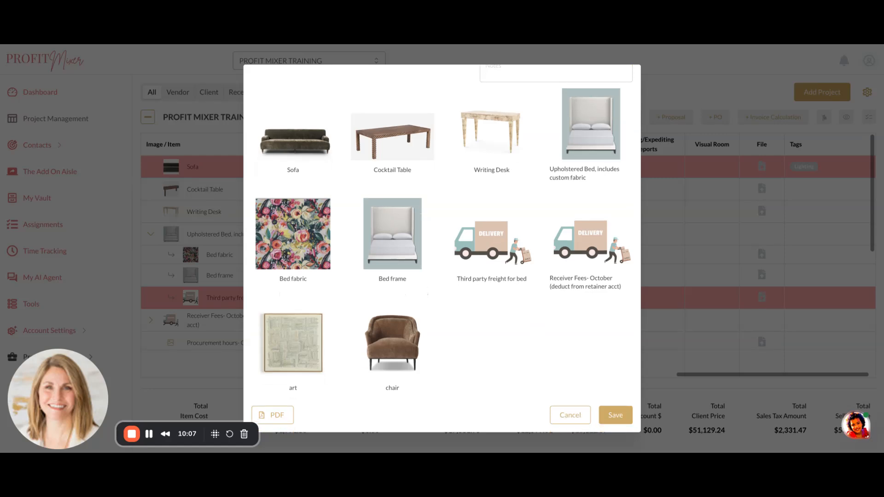
{"action": "scroll", "coordinate": [442, 249], "scroll_direction": "up", "scroll_amount": 3}
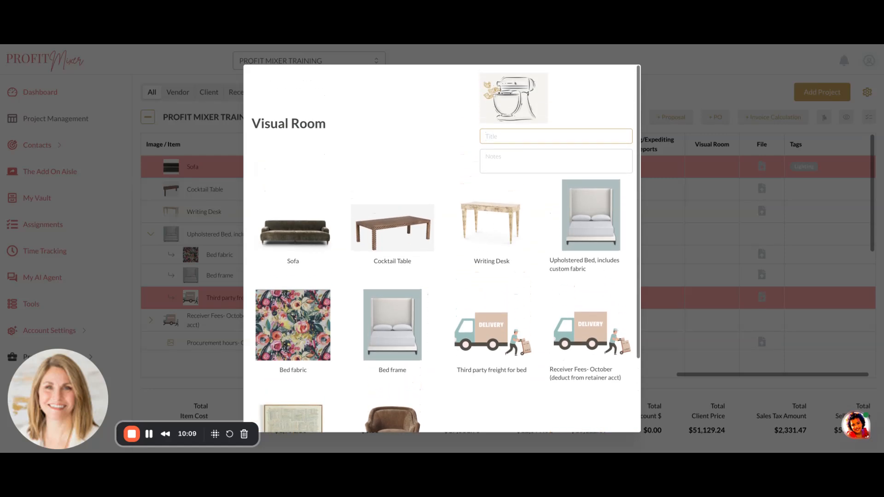
{"action": "scroll", "coordinate": [307, 251], "scroll_direction": "down", "scroll_amount": 2}
{"action": "scroll", "coordinate": [308, 251], "scroll_direction": "up", "scroll_amount": 2}
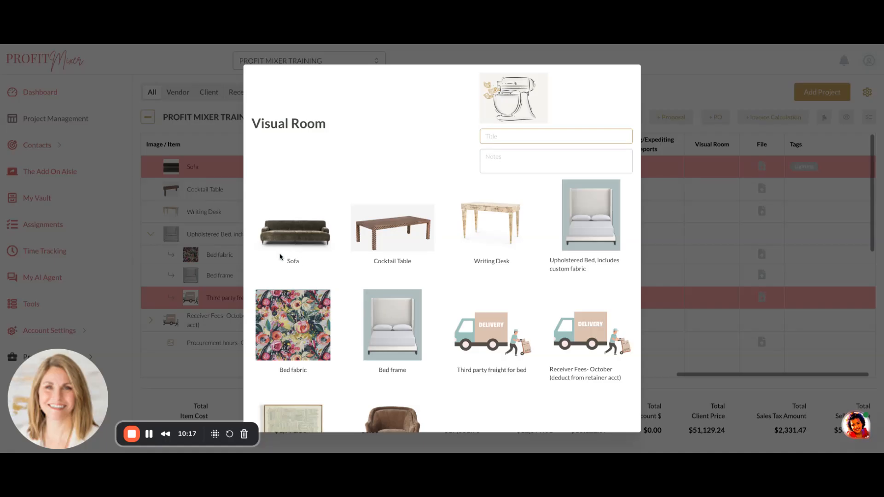
{"action": "scroll", "coordinate": [337, 267], "scroll_direction": "down", "scroll_amount": 1}
{"action": "scroll", "coordinate": [337, 266], "scroll_direction": "down", "scroll_amount": 1}
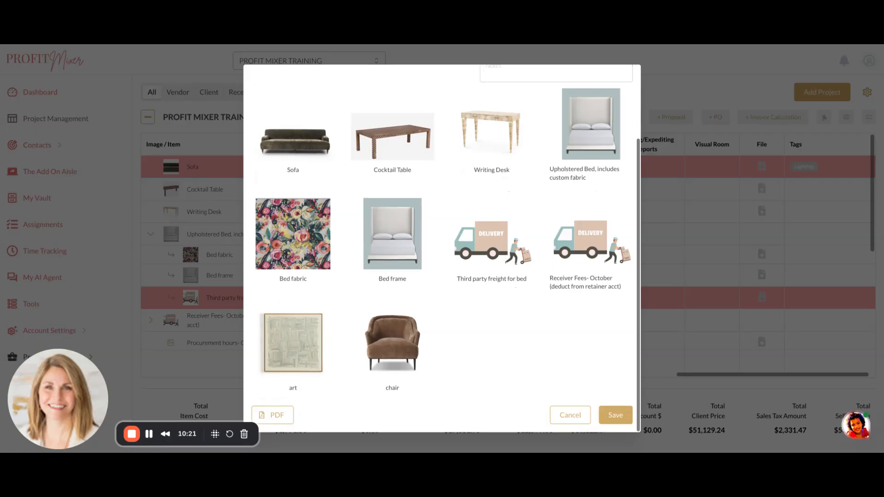
{"action": "left_click", "coordinate": [566, 418]}
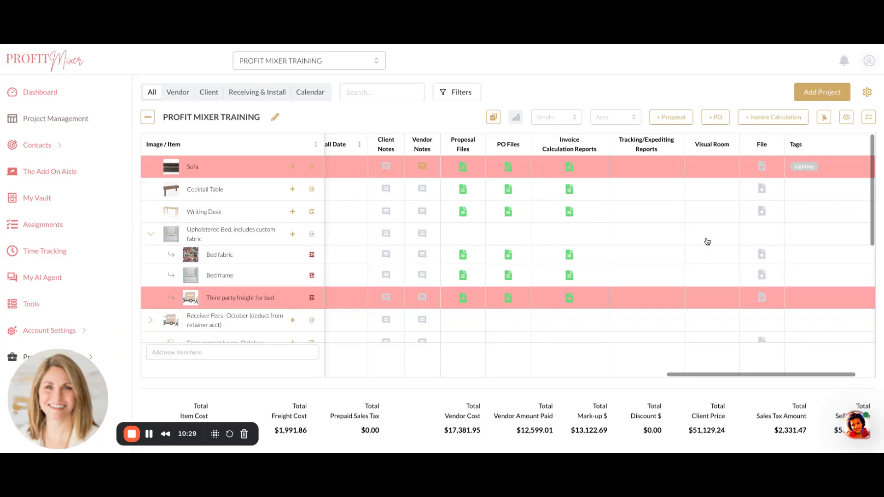
Step: Open the Bed frame row for editing and look over the remaining project items and the client payment and tracking columns
{"action": "left_click", "coordinate": [763, 277]}
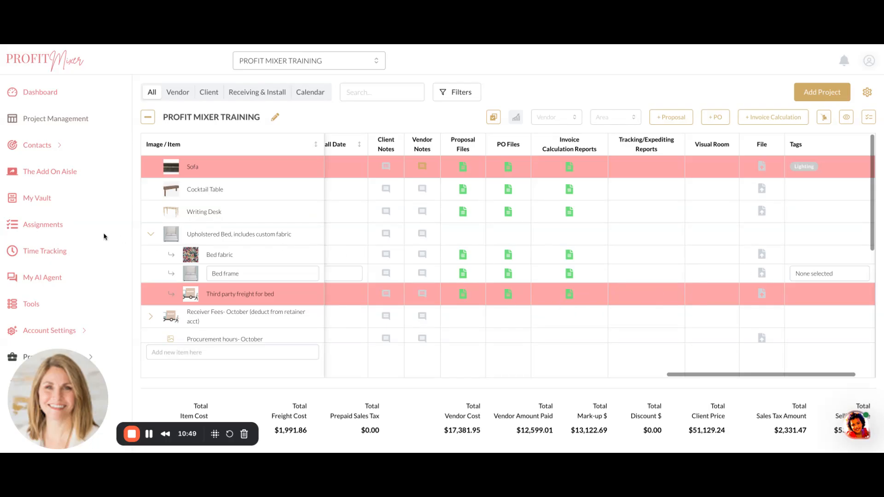
{"action": "scroll", "coordinate": [497, 264], "scroll_direction": "down", "scroll_amount": 3}
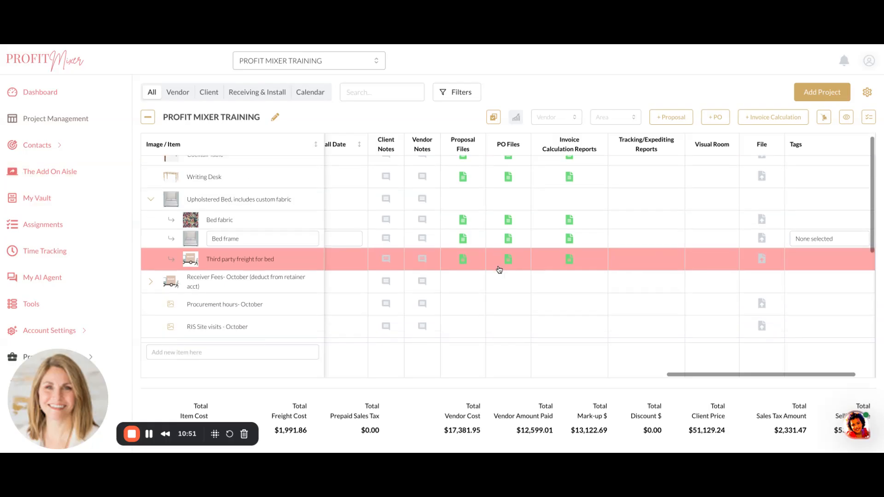
{"action": "scroll", "coordinate": [499, 270], "scroll_direction": "down", "scroll_amount": 5}
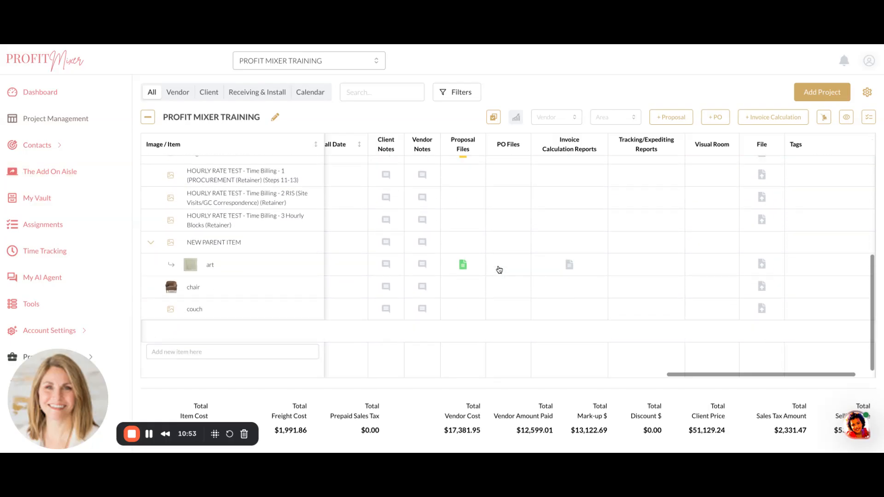
{"action": "scroll", "coordinate": [500, 267], "scroll_direction": "up", "scroll_amount": 4}
{"action": "scroll", "coordinate": [493, 174], "scroll_direction": "left", "scroll_amount": 8}
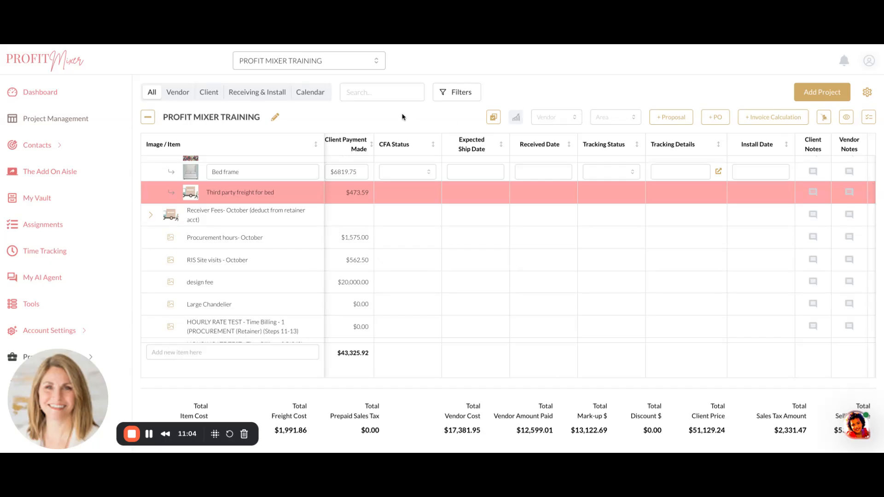
Step: Examine the project table's filter choices for tags, item status, vendor payment status and client payment status without applying any
{"action": "left_click", "coordinate": [460, 98]}
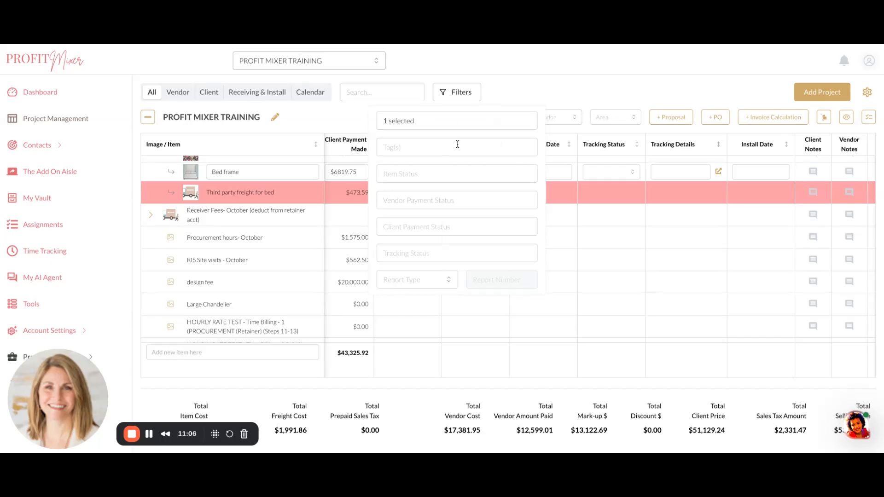
{"action": "left_click", "coordinate": [450, 175]}
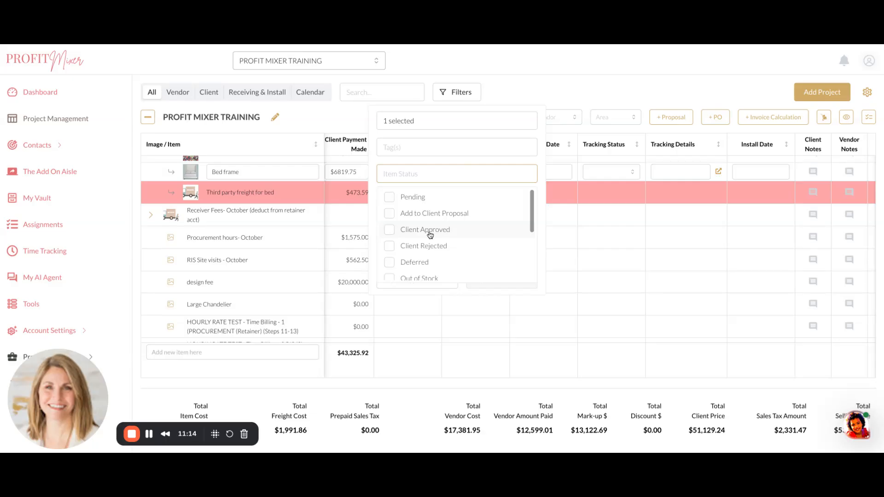
{"action": "left_click", "coordinate": [422, 148]}
{"action": "left_click", "coordinate": [445, 201]}
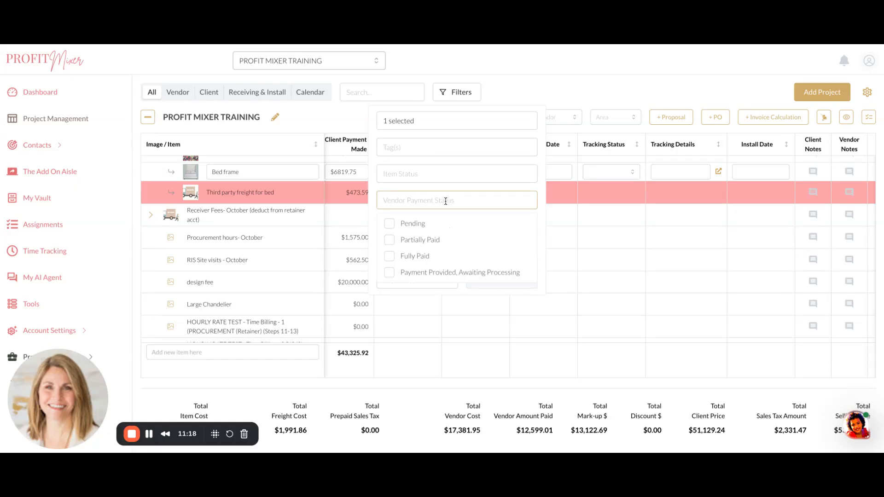
{"action": "left_click", "coordinate": [453, 177]}
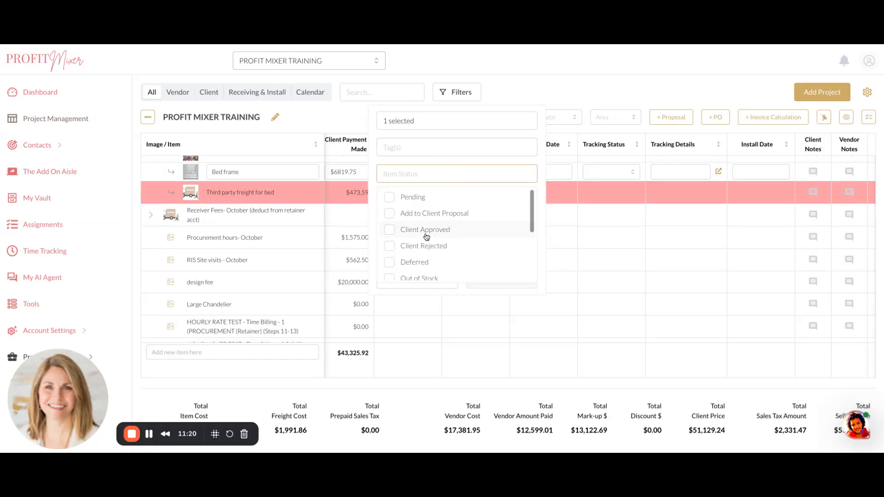
{"action": "left_click", "coordinate": [429, 148]}
{"action": "left_click", "coordinate": [410, 228]}
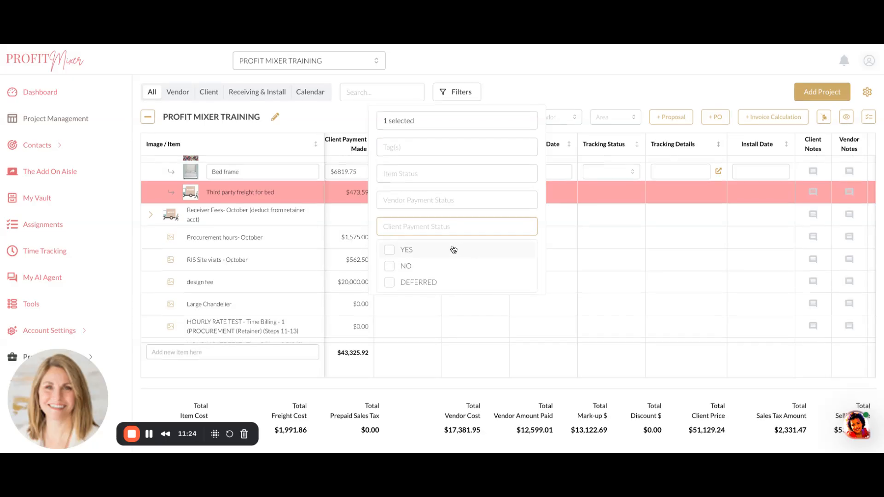
{"action": "left_click", "coordinate": [460, 205]}
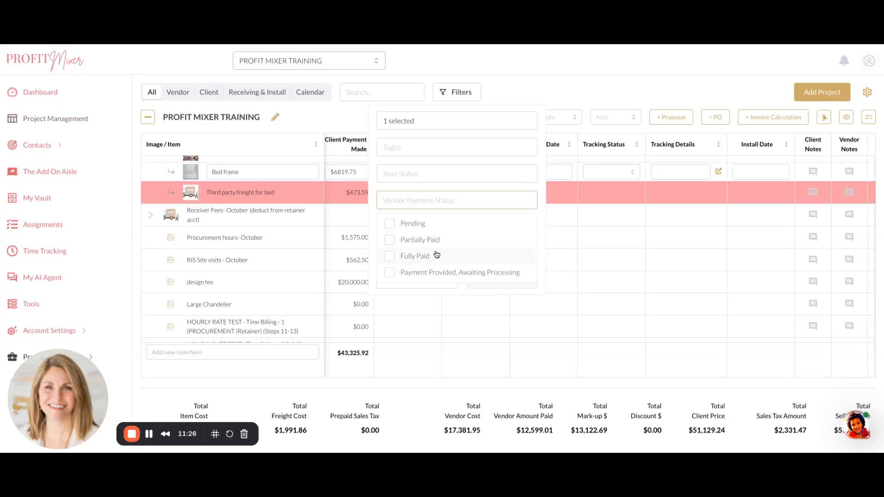
{"action": "left_click", "coordinate": [460, 292]}
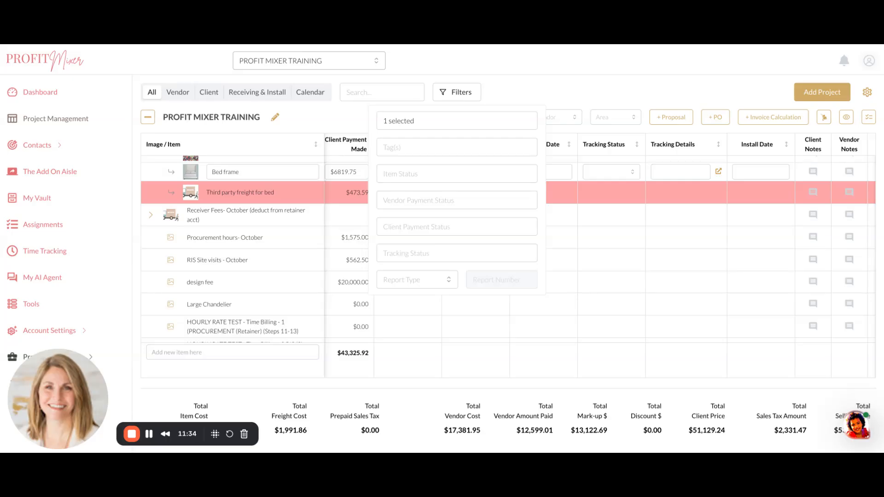
Step: Open the RIS Site visits - October row for editing and look through its available tracking status options
{"action": "left_click", "coordinate": [594, 266]}
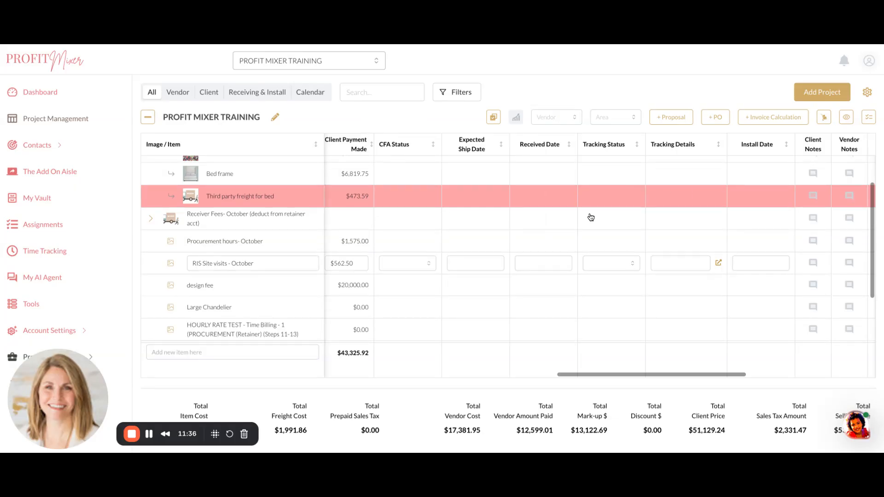
{"action": "left_click", "coordinate": [615, 268]}
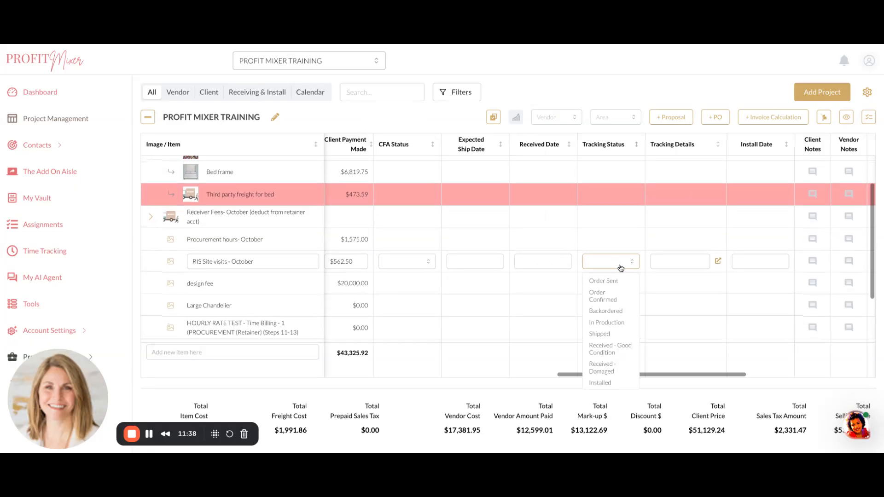
{"action": "scroll", "coordinate": [634, 292], "scroll_direction": "down", "scroll_amount": 1}
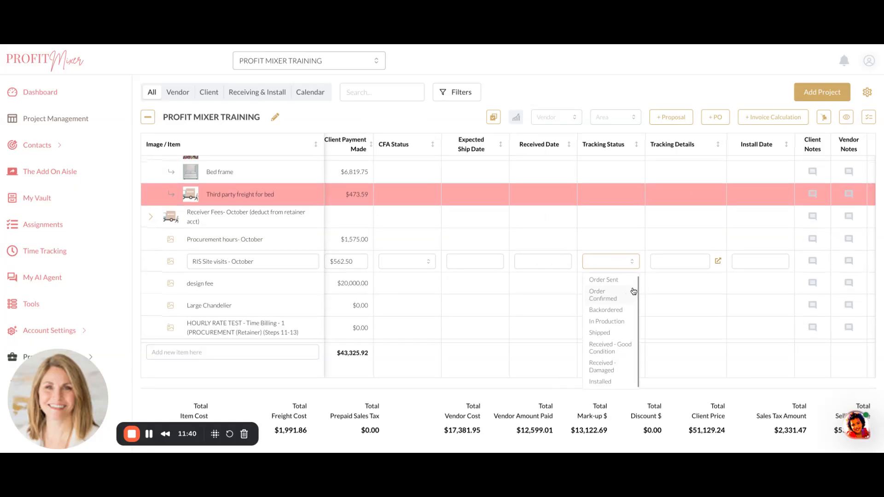